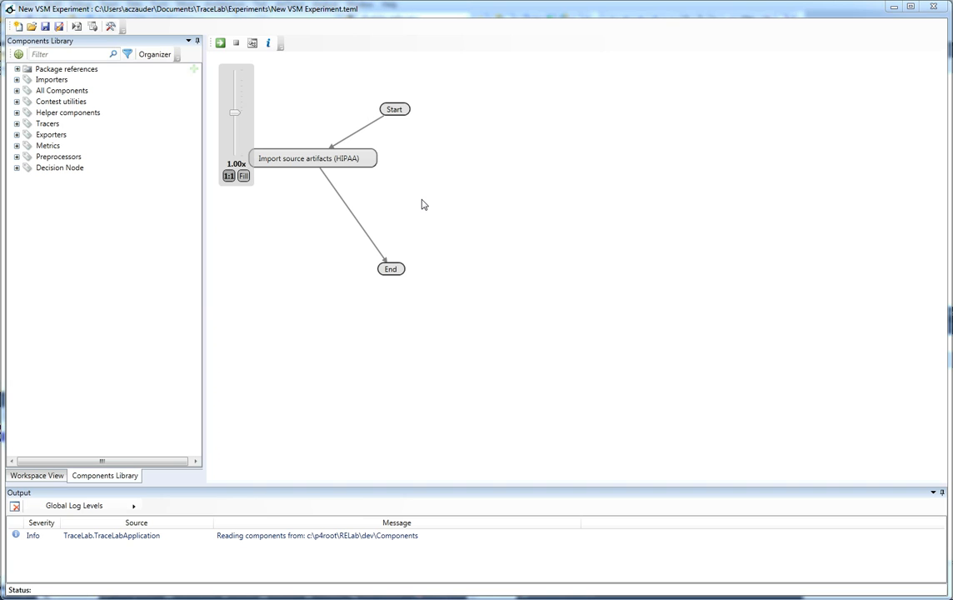
# Step: Review the input/output settings of the Import source artifacts (HIPAA) component
pyautogui.moveTo(339, 153)
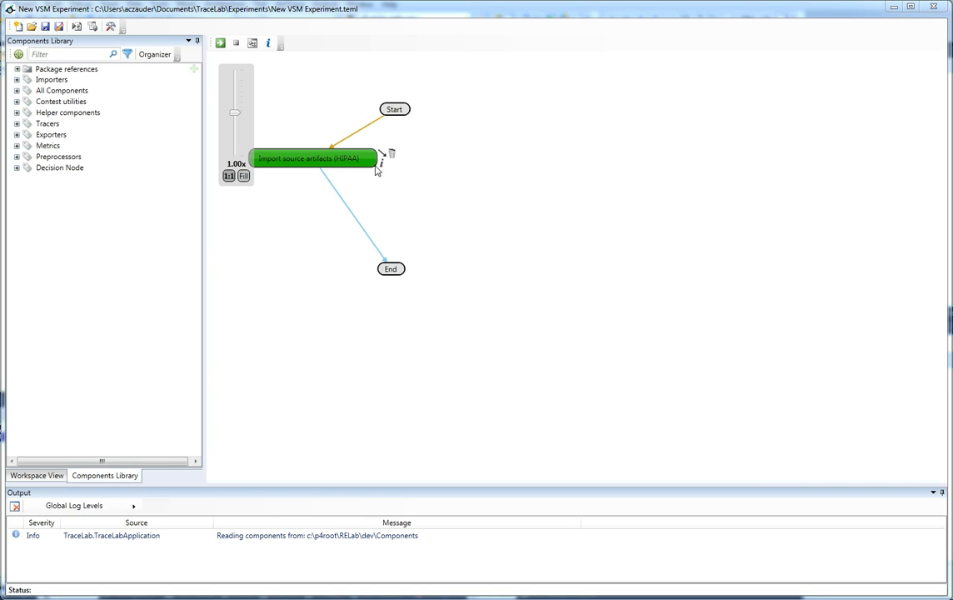
pyautogui.click(381, 163)
pyautogui.click(416, 191)
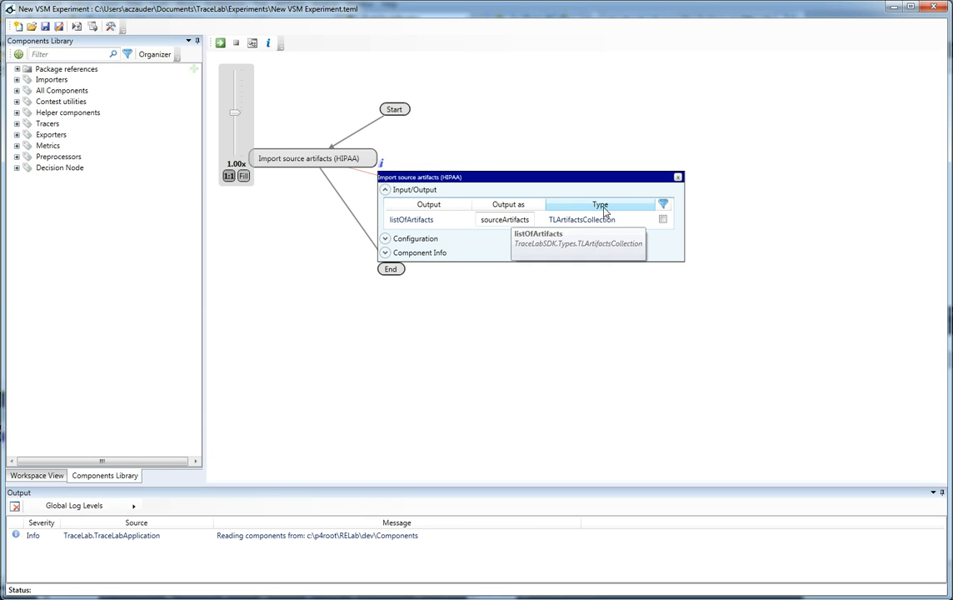
pyautogui.click(678, 177)
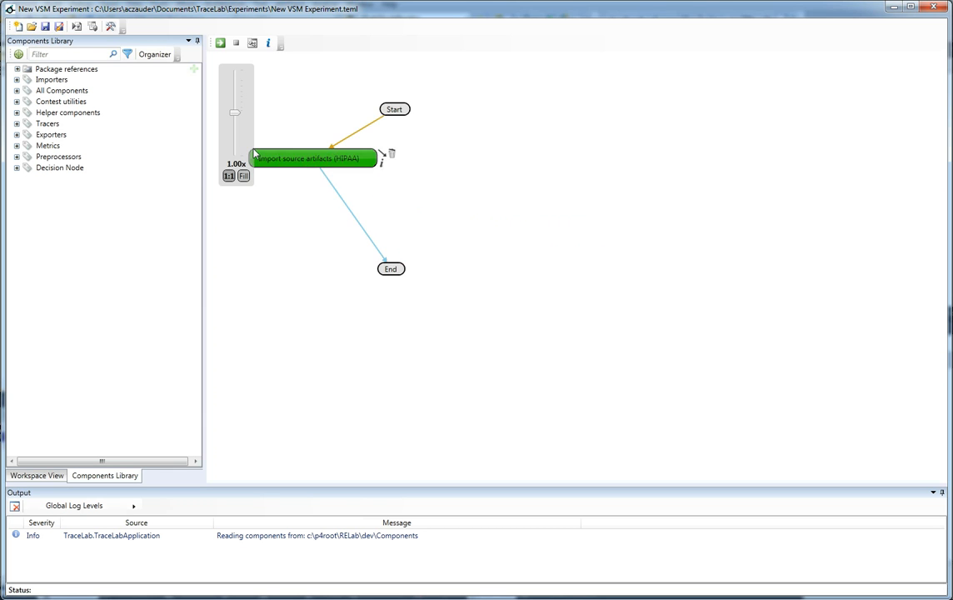
# Step: Add a Poirot XML Importer for TLArtifactsCollection beside the source importer and connect Start to it
pyautogui.click(17, 79)
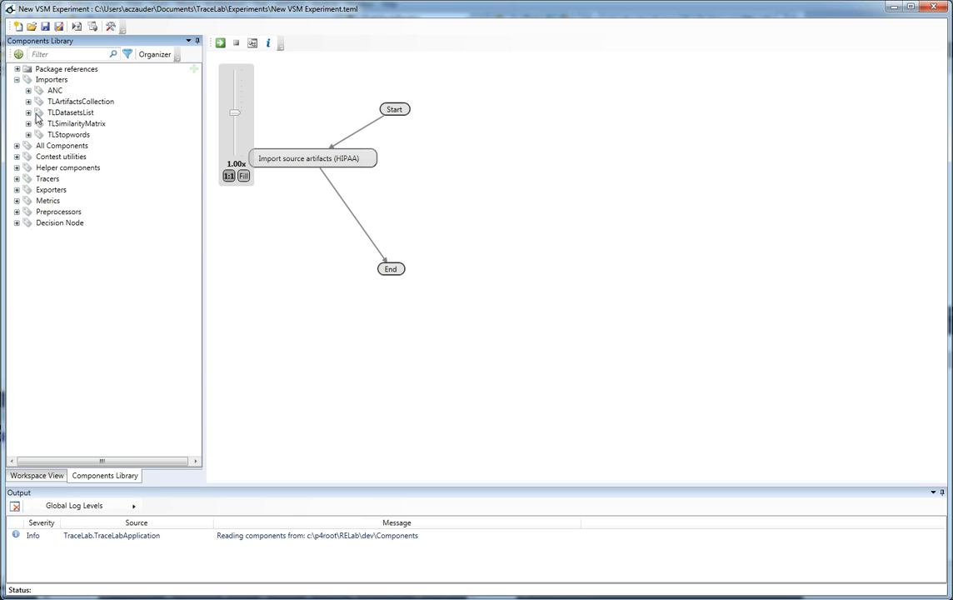
pyautogui.click(28, 101)
pyautogui.click(40, 112)
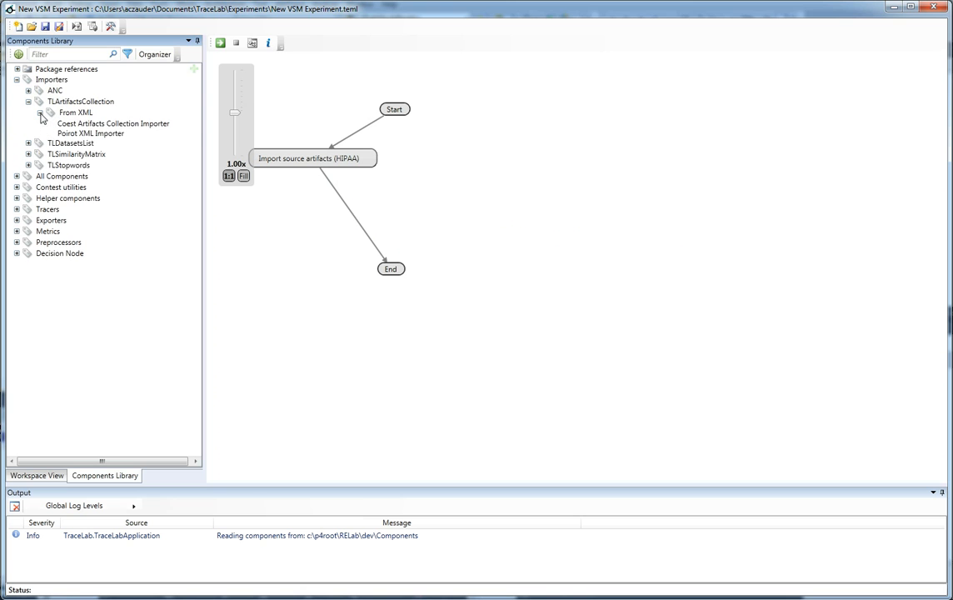
pyautogui.moveTo(77, 134); pyautogui.dragTo(475, 160)
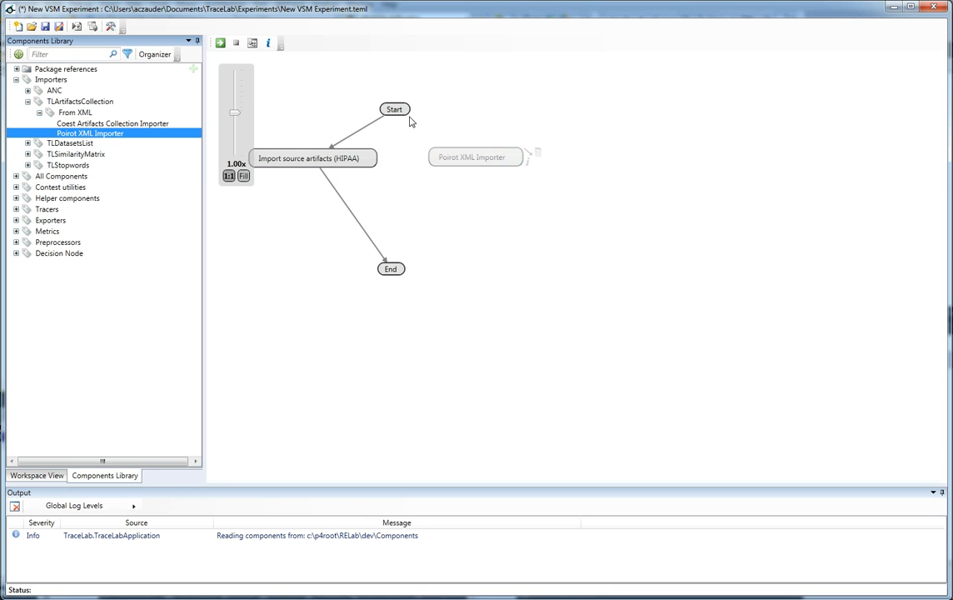
pyautogui.moveTo(417, 113); pyautogui.dragTo(499, 158)
# Step: Set the Poirot XML Importer's file to Target-Artifacts-CCHIT.xml from the First experiment tutorial data package
pyautogui.click(526, 163)
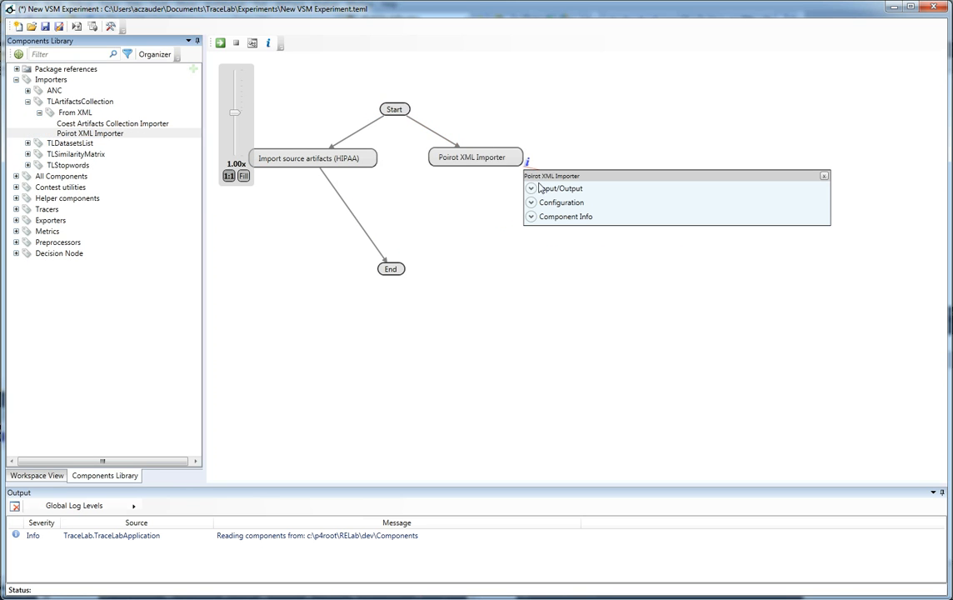
pyautogui.click(548, 205)
pyautogui.click(811, 214)
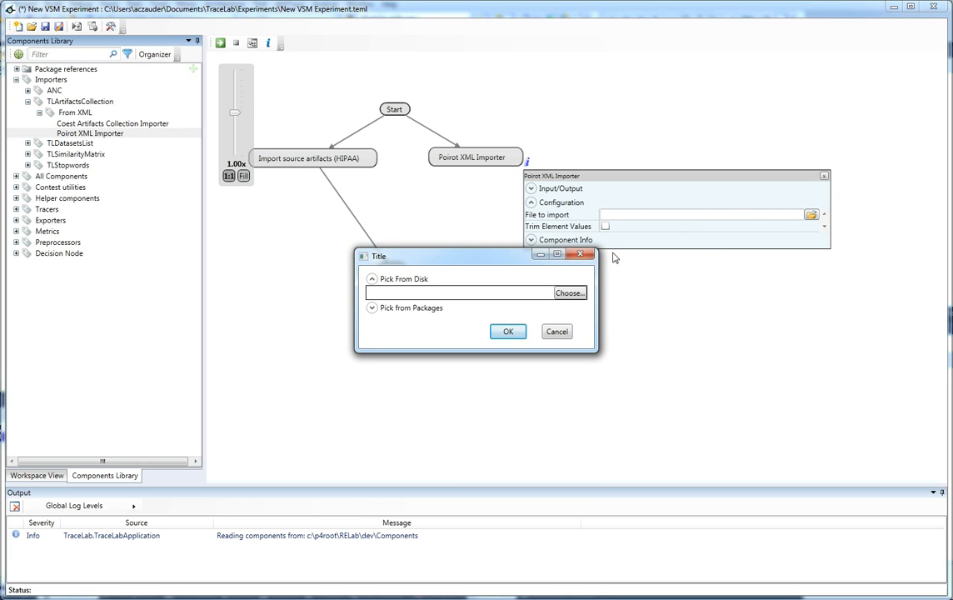
pyautogui.click(396, 310)
pyautogui.click(419, 316)
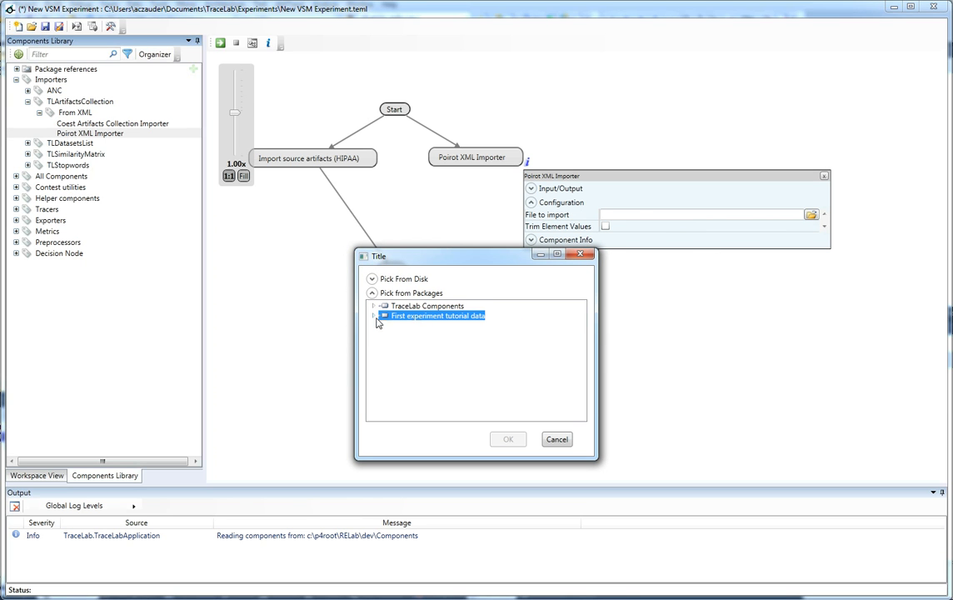
pyautogui.click(375, 317)
pyautogui.click(384, 335)
pyautogui.click(466, 376)
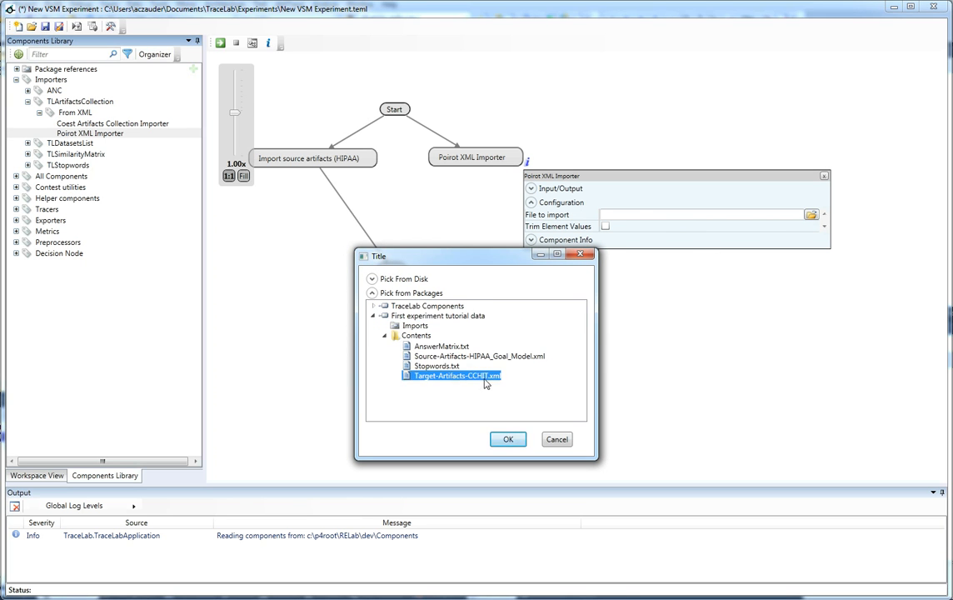
pyautogui.click(508, 439)
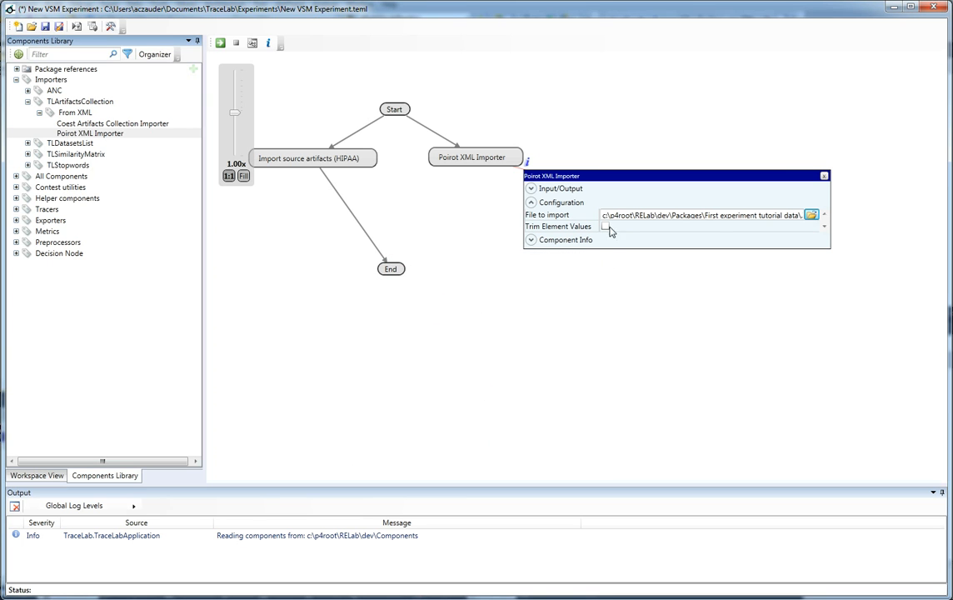
# Step: Enable Trim Element Values and set the Poirot XML Importer's output name to targetArtifacts
pyautogui.click(530, 188)
pyautogui.click(648, 218)
pyautogui.moveTo(649, 218); pyautogui.dragTo(592, 220)
pyautogui.press('BackSpace')
pyautogui.write('targetArtifacts')
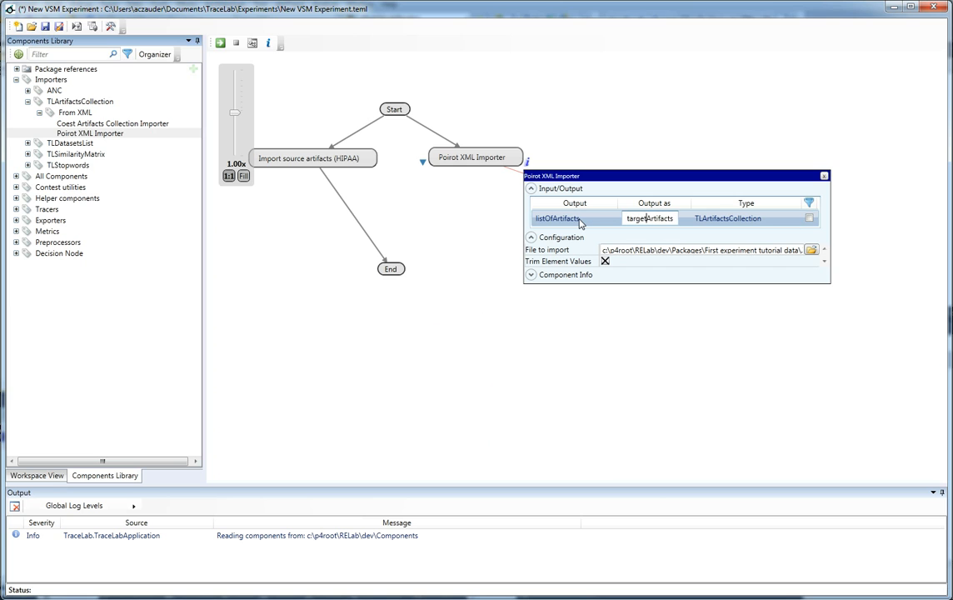
# Step: Rename the Poirot XML Importer node to "Import target artifacts" and close its details
pyautogui.click(477, 158)
pyautogui.click(476, 160)
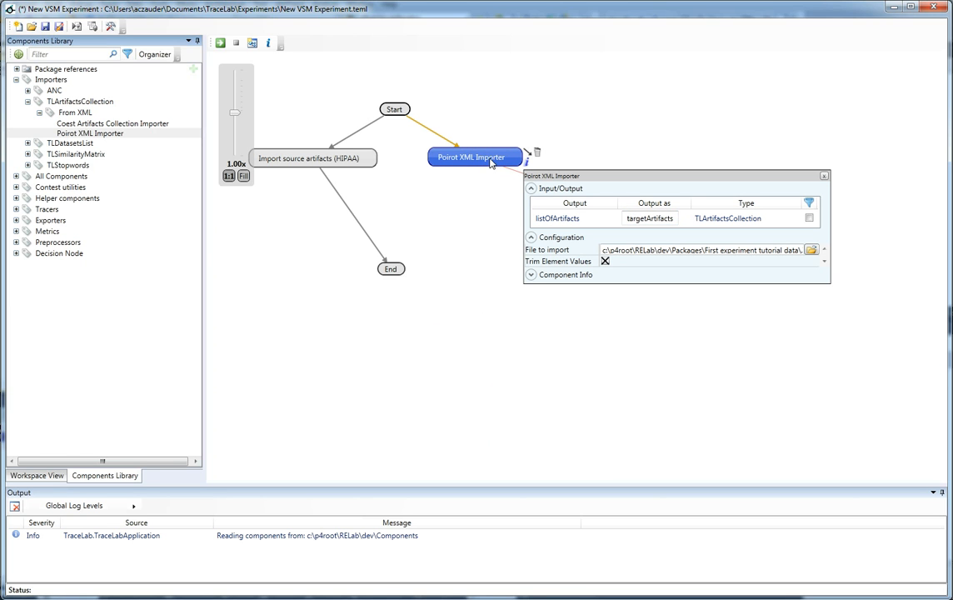
pyautogui.doubleClick(490, 163)
pyautogui.write('Impo')
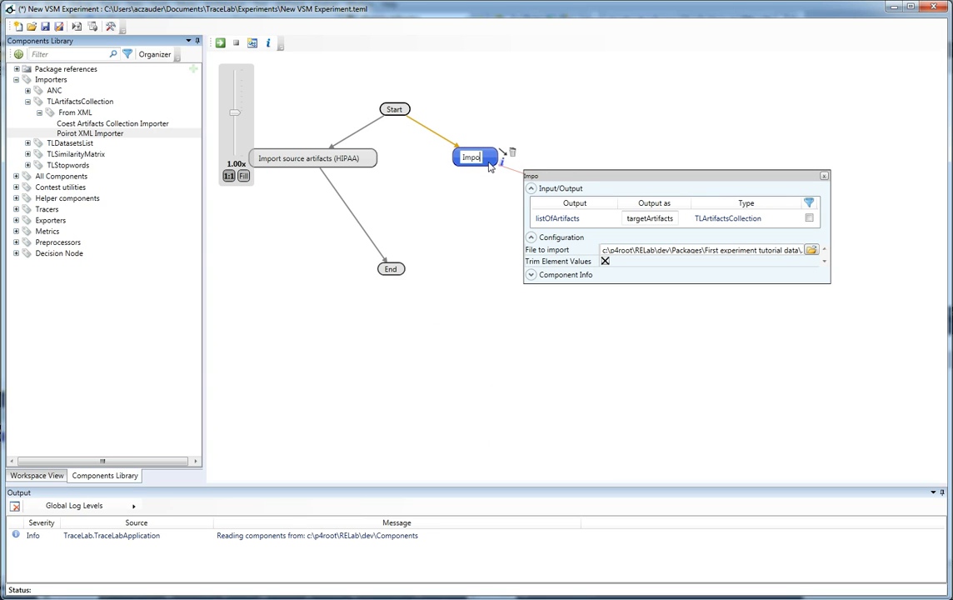
pyautogui.write('rt target artifacts')
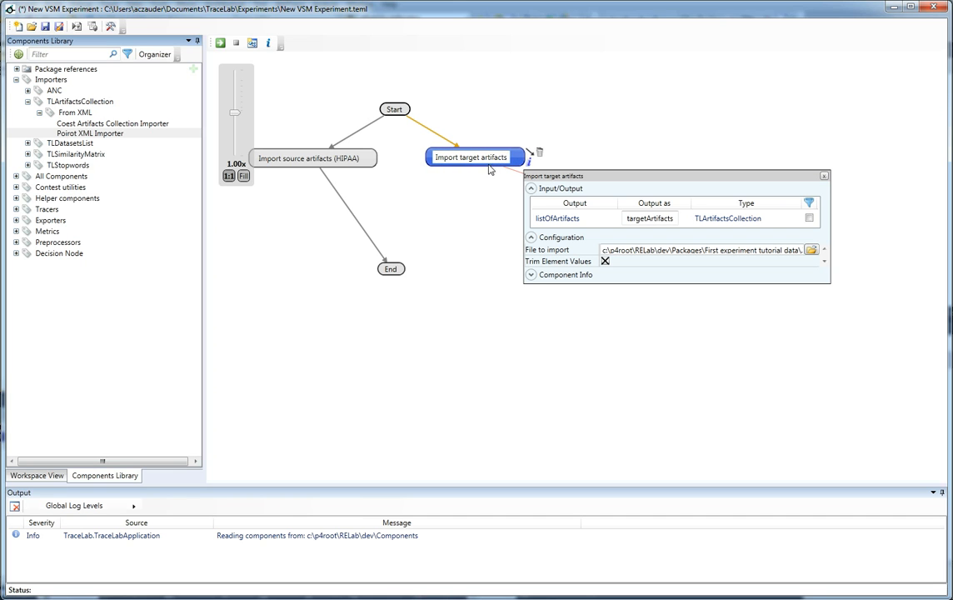
pyautogui.click(438, 173)
pyautogui.click(824, 175)
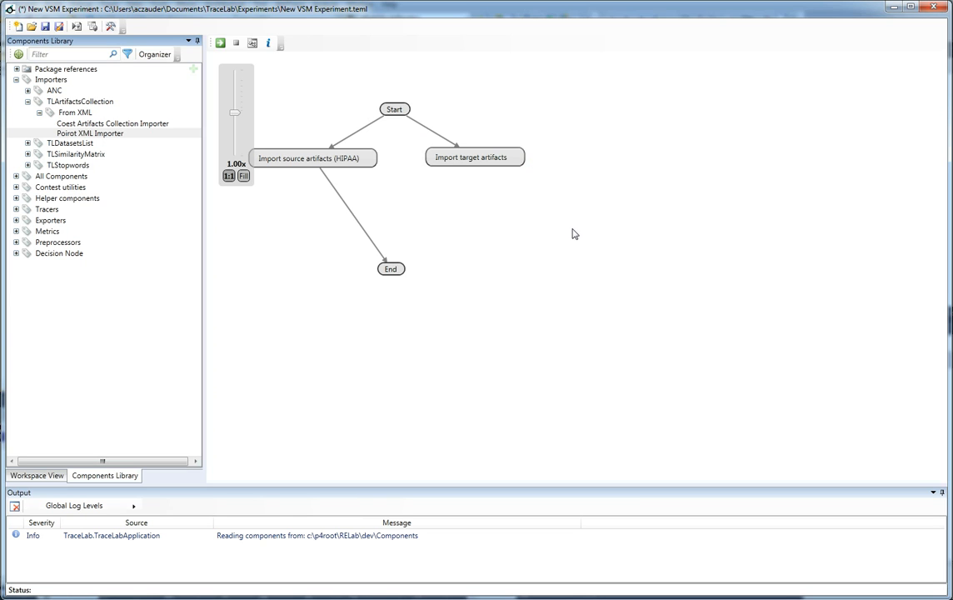
# Step: Add the TFIDF VSM Tracer below the two importers and connect it between both of them and End
pyautogui.click(15, 209)
pyautogui.moveTo(44, 222)
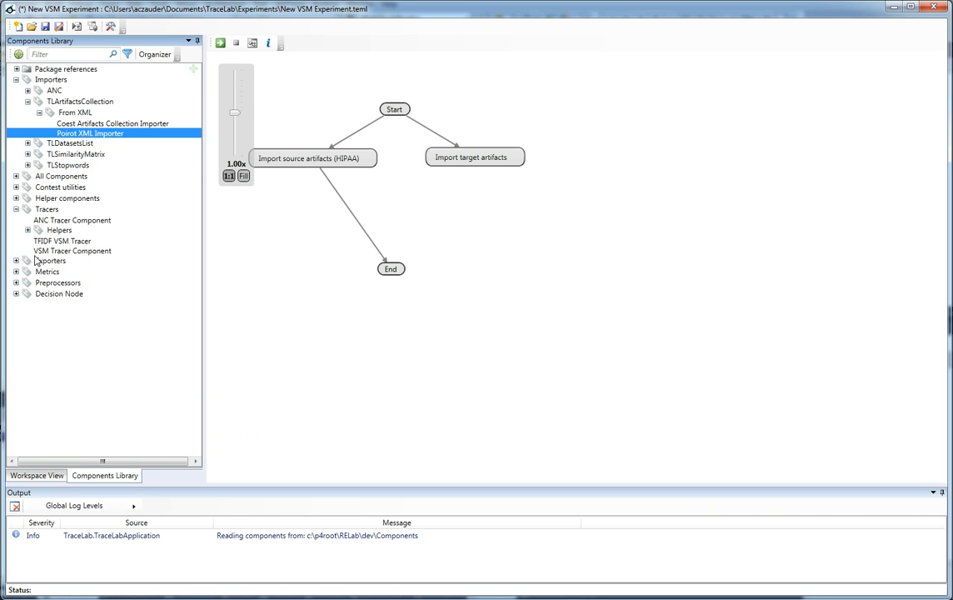
pyautogui.moveTo(46, 254)
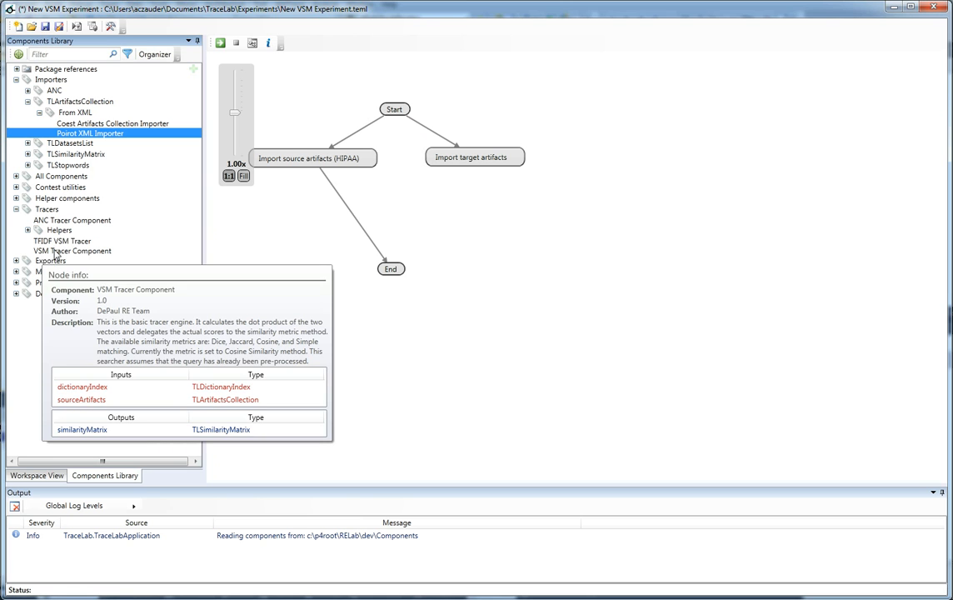
pyautogui.moveTo(82, 242)
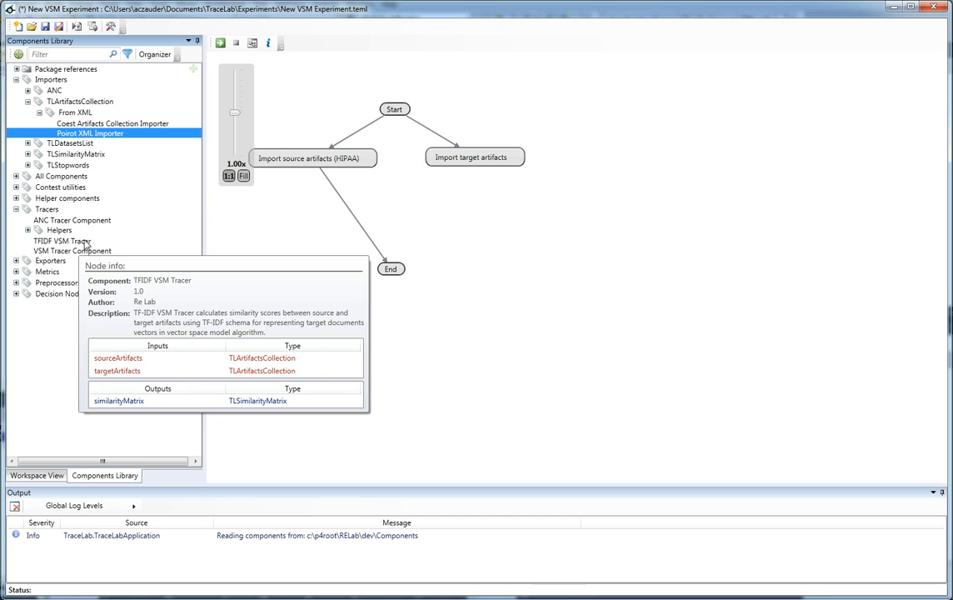
pyautogui.moveTo(84, 244); pyautogui.dragTo(415, 218)
pyautogui.moveTo(529, 151); pyautogui.dragTo(391, 271)
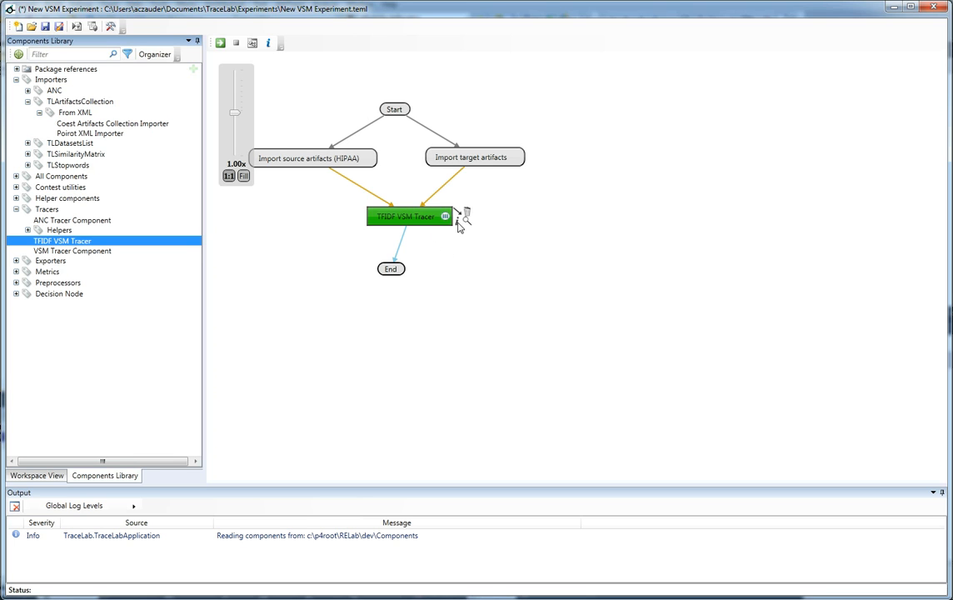
# Step: Examine the TFIDF VSM Tracer's internal component graph and its input/output mappings
pyautogui.click(456, 208)
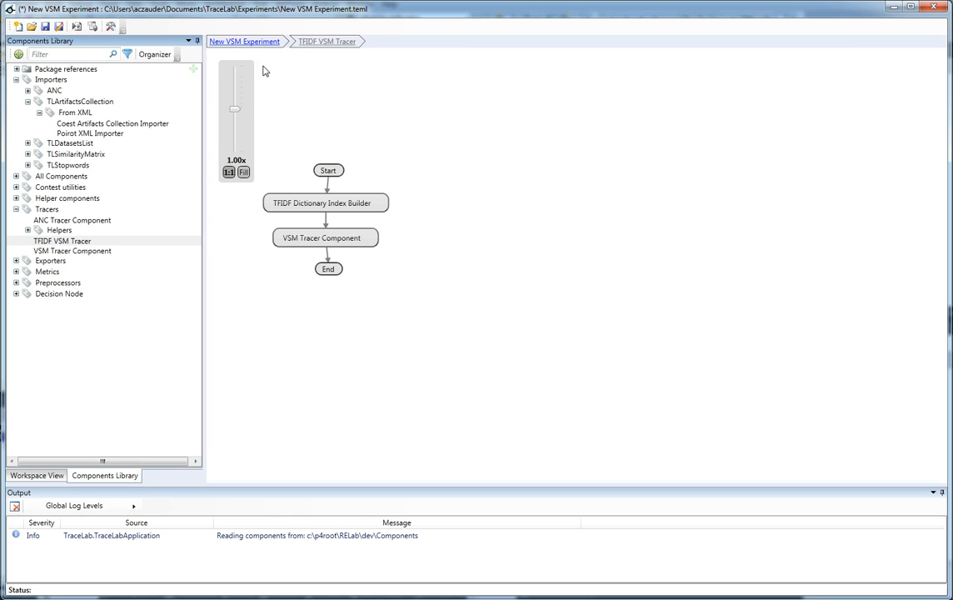
pyautogui.click(250, 42)
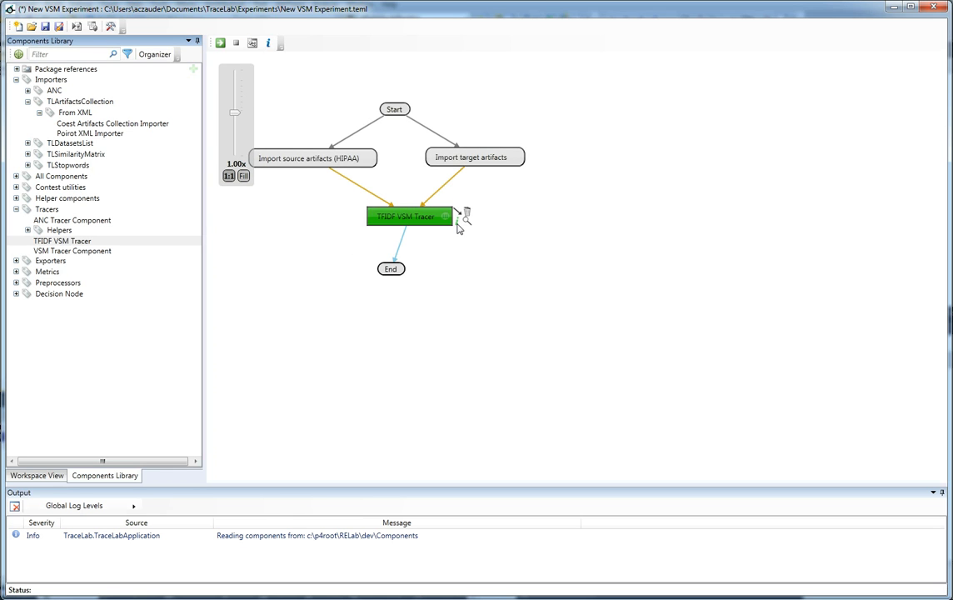
pyautogui.click(457, 221)
pyautogui.click(463, 249)
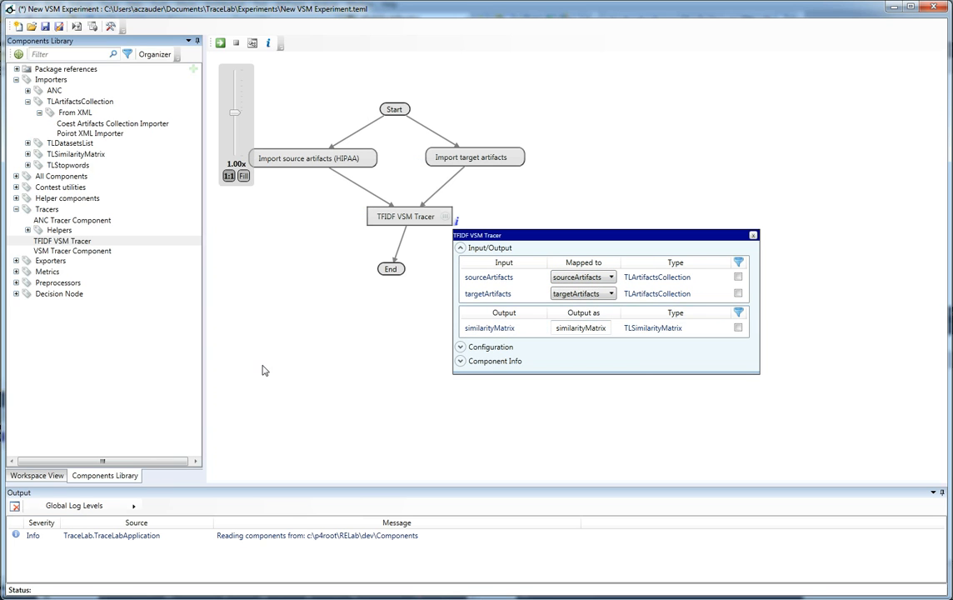
# Step: Run the experiment and inspect the resulting similarityMatrix in the workspace, closing the matrix and tracer details
pyautogui.click(219, 44)
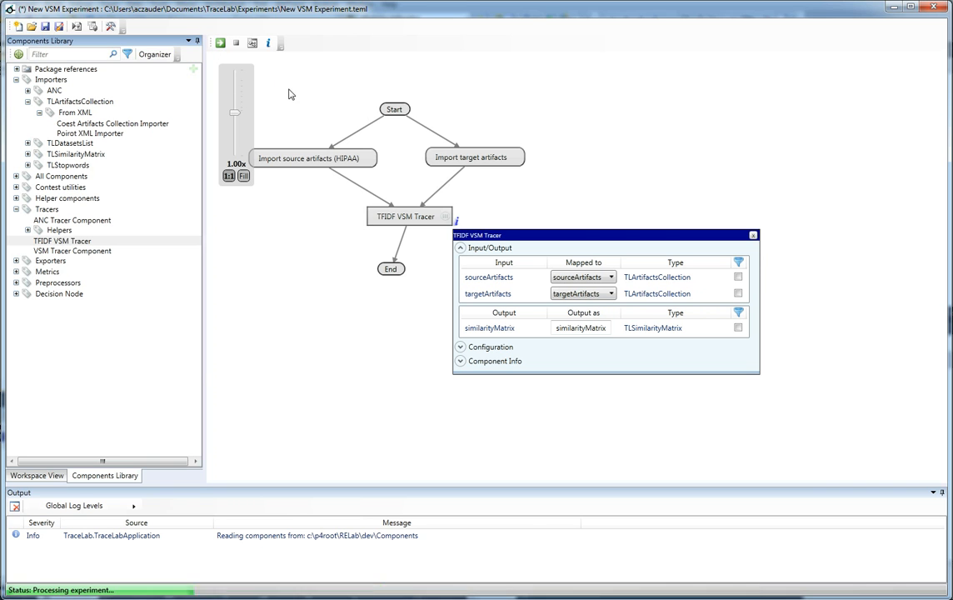
pyautogui.click(46, 474)
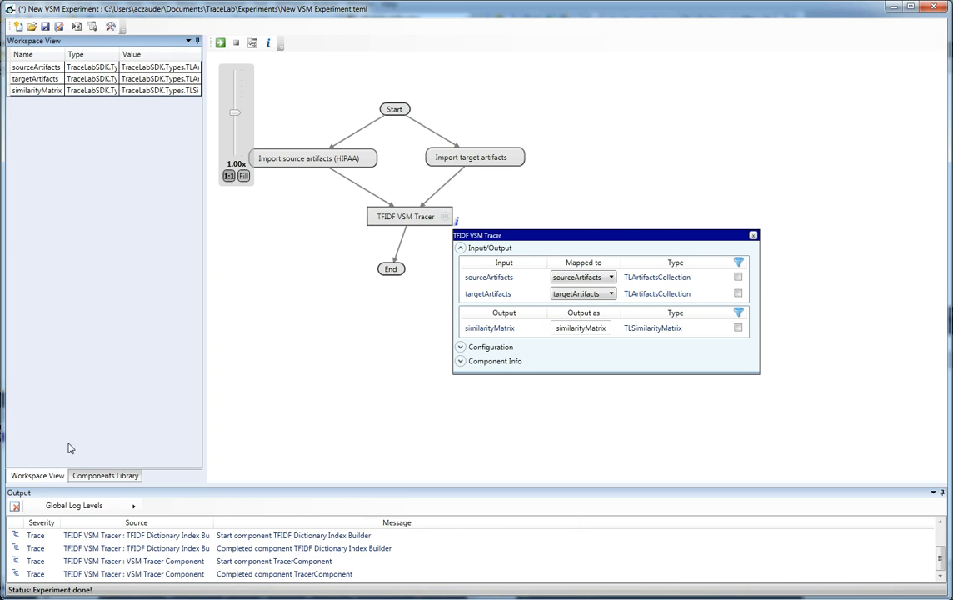
pyautogui.doubleClick(64, 90)
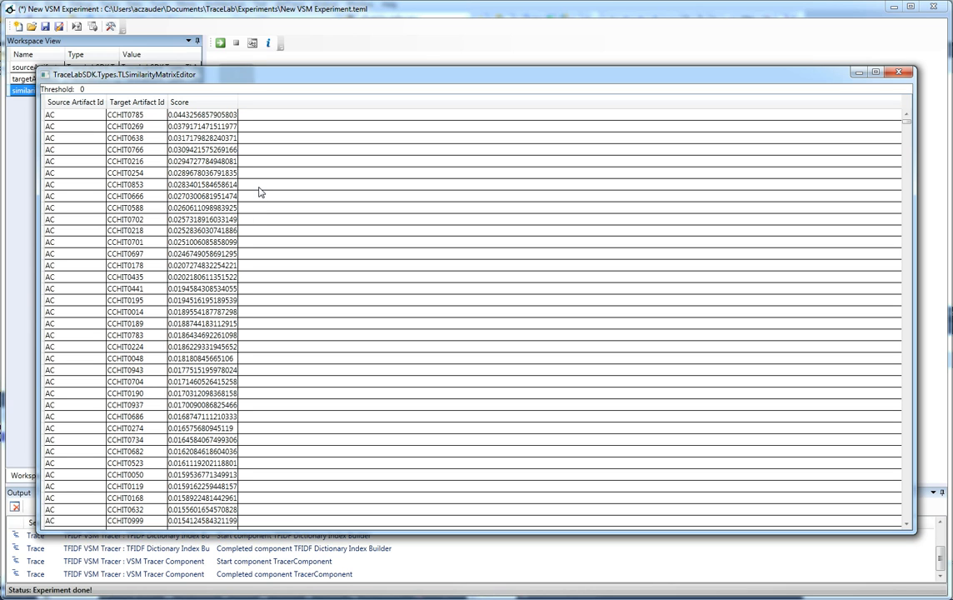
pyautogui.click(905, 75)
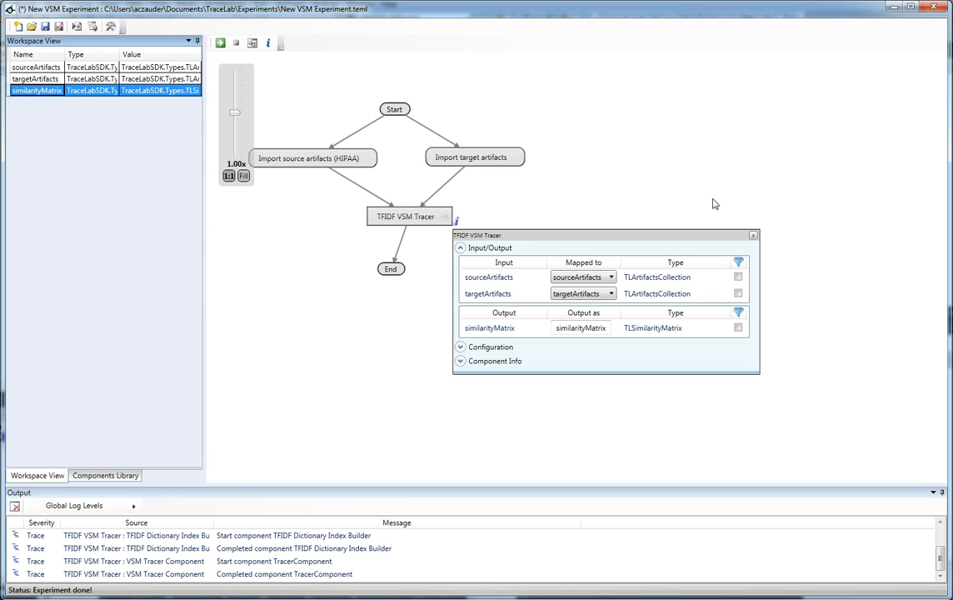
pyautogui.click(753, 235)
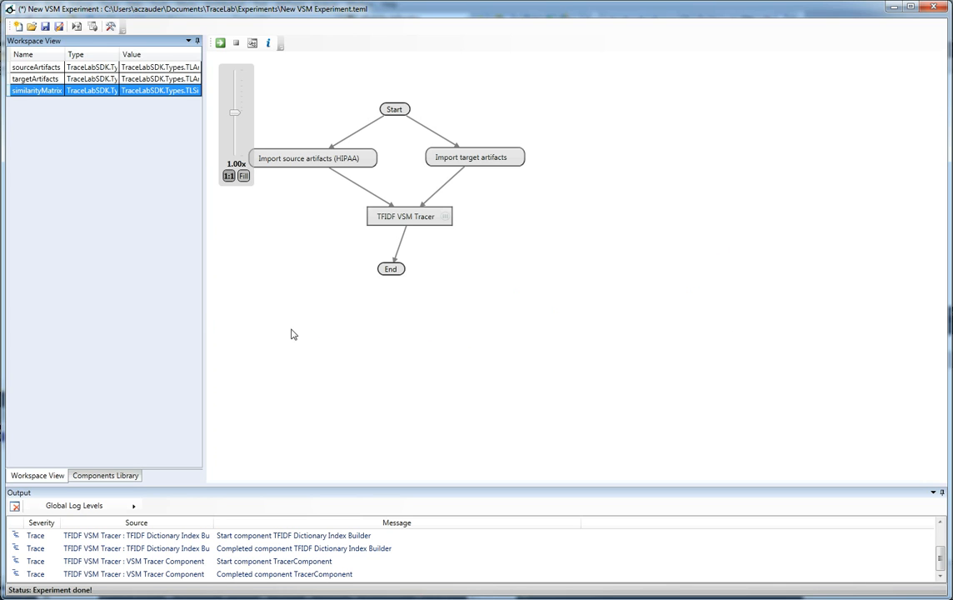
# Step: Add the Metric Computation for Single Dataset component to the experiment, beside the TFIDF VSM Tracer
pyautogui.click(104, 475)
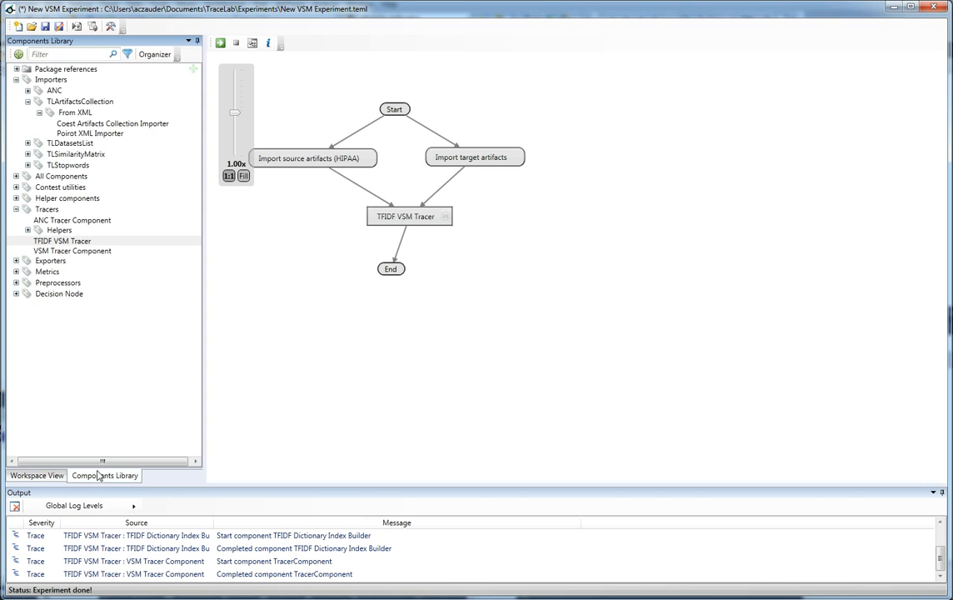
pyautogui.click(16, 272)
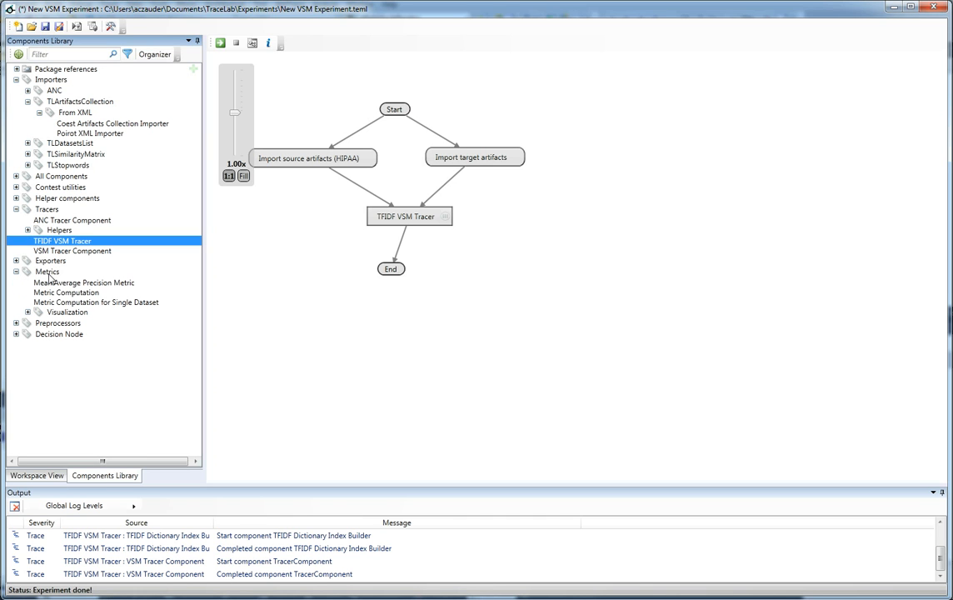
pyautogui.moveTo(91, 304)
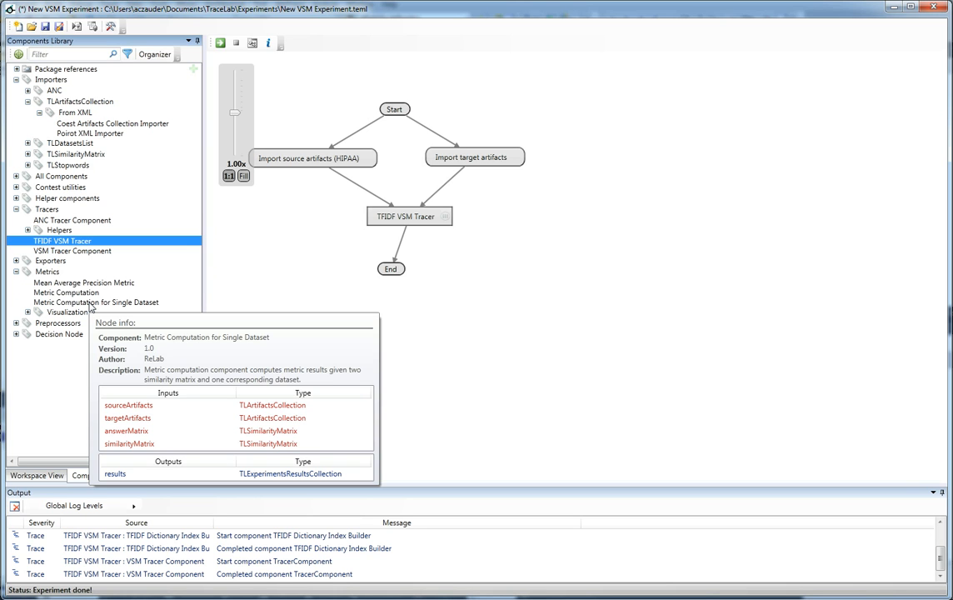
pyautogui.click(90, 303)
pyautogui.moveTo(577, 230); pyautogui.dragTo(576, 228)
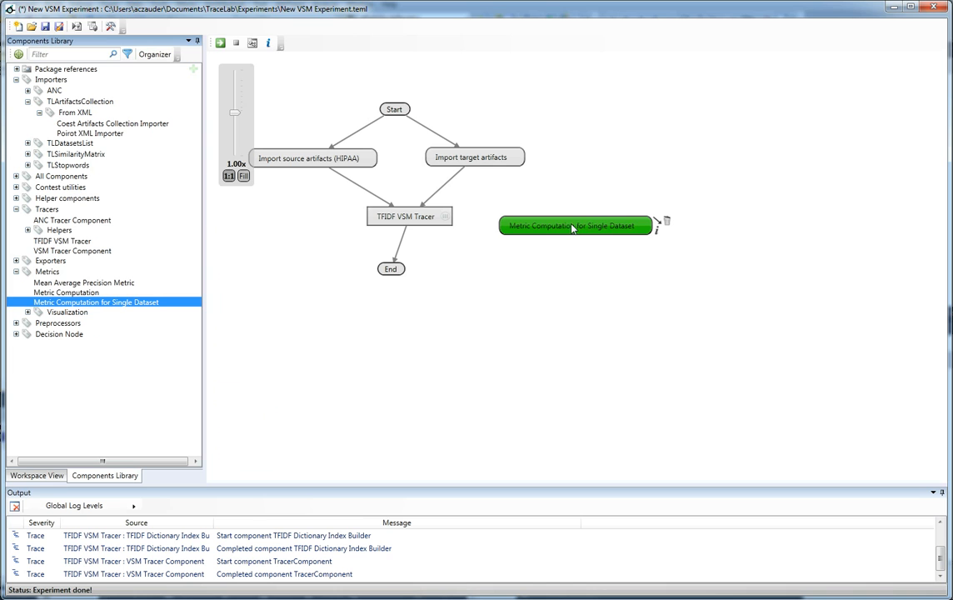
pyautogui.click(632, 241)
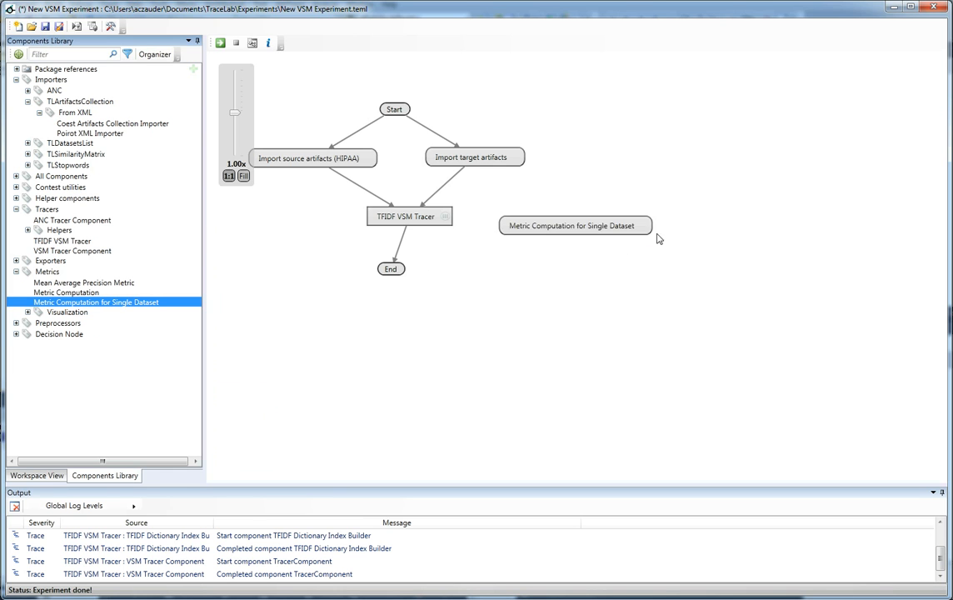
# Step: Add the Answer Matrix Txt Importer beside Import target artifacts and connect Start to it
pyautogui.click(76, 153)
pyautogui.click(27, 153)
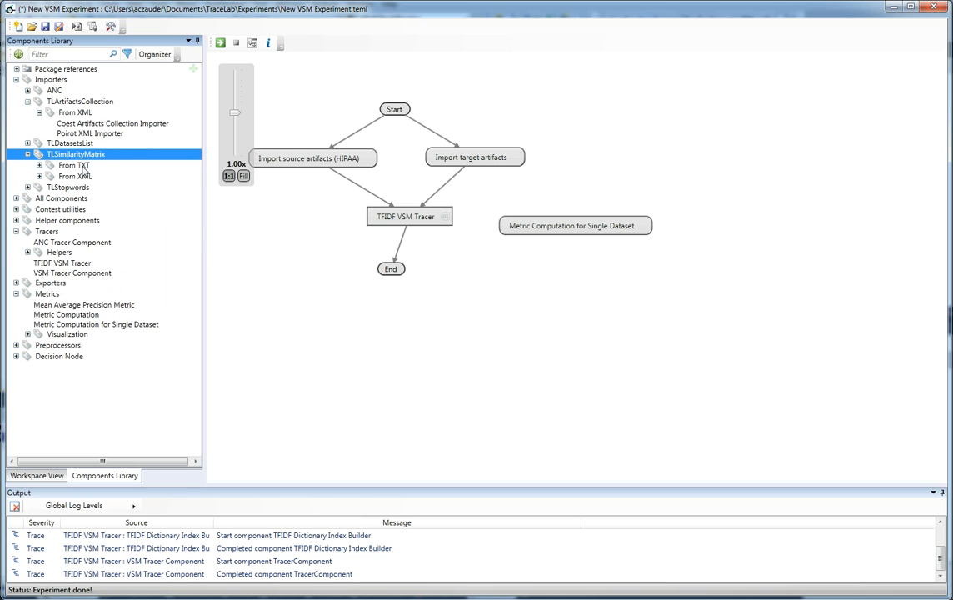
pyautogui.click(39, 175)
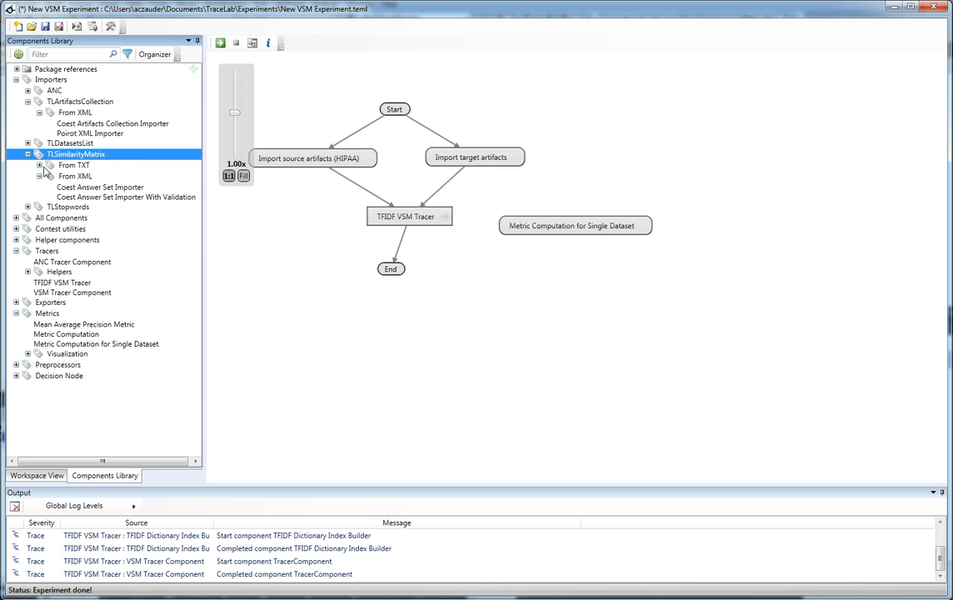
pyautogui.click(39, 165)
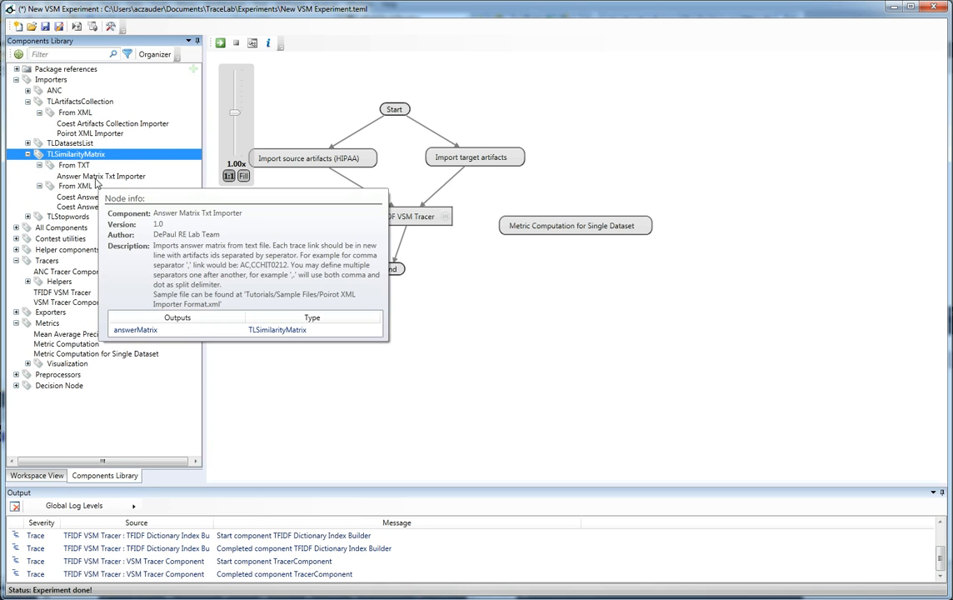
pyautogui.click(97, 178)
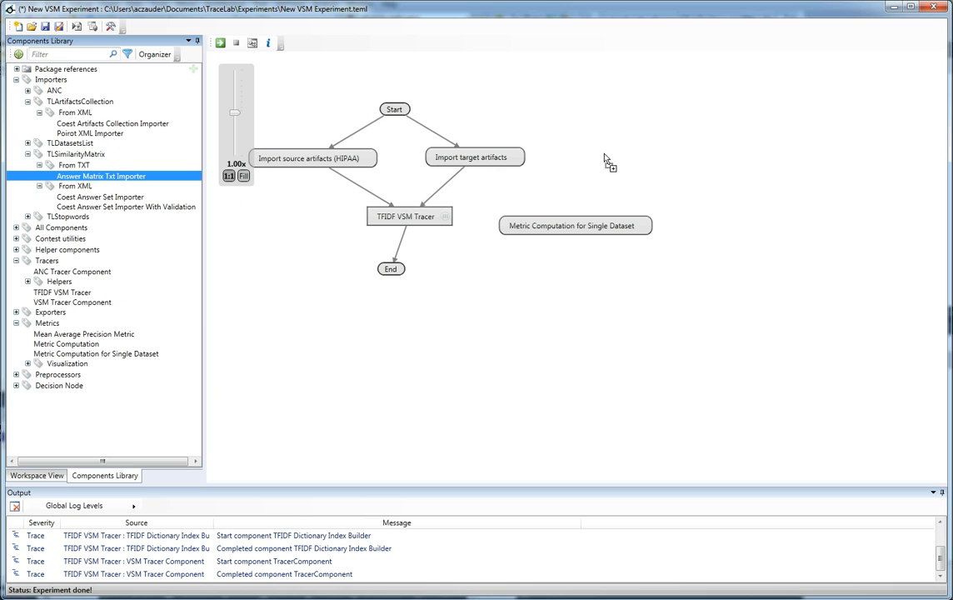
pyautogui.moveTo(97, 178); pyautogui.dragTo(610, 157)
pyautogui.moveTo(416, 110); pyautogui.dragTo(607, 157)
# Step: Configure the Answer Matrix Txt Importer with AnswerMatrix.txt from the First experiment tutorial data package and fill in its separator
pyautogui.click(673, 161)
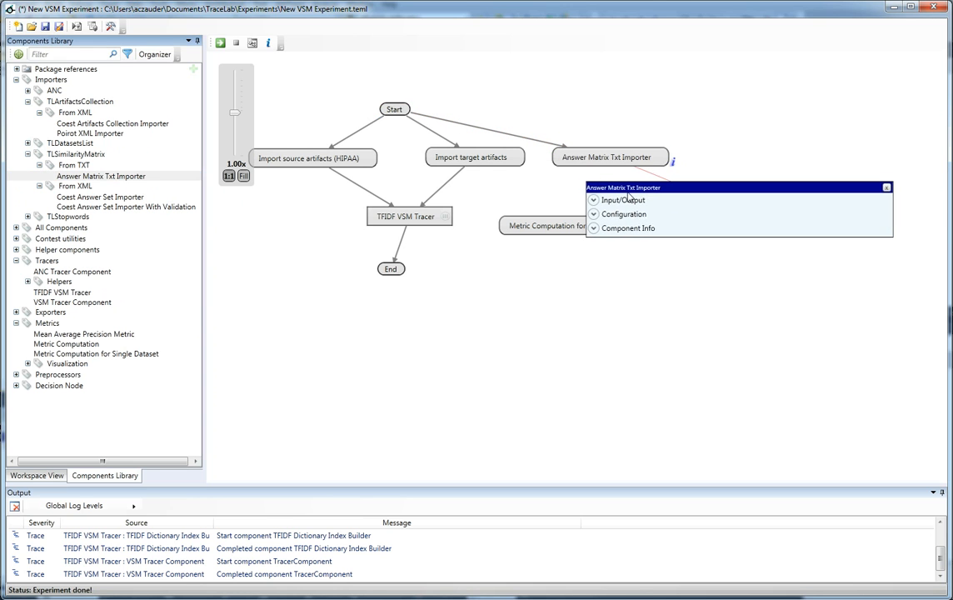
pyautogui.click(639, 215)
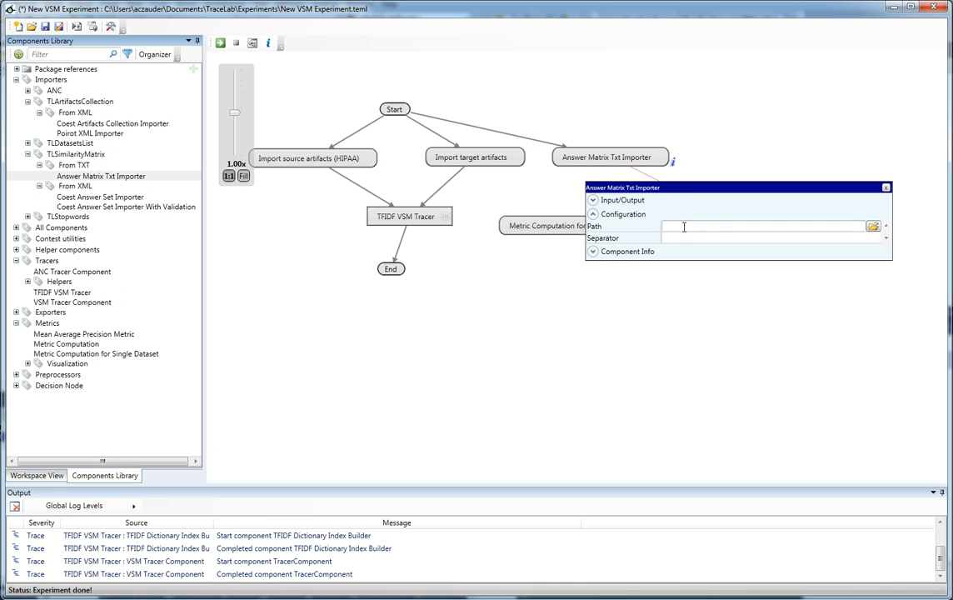
pyautogui.click(872, 227)
pyautogui.click(399, 313)
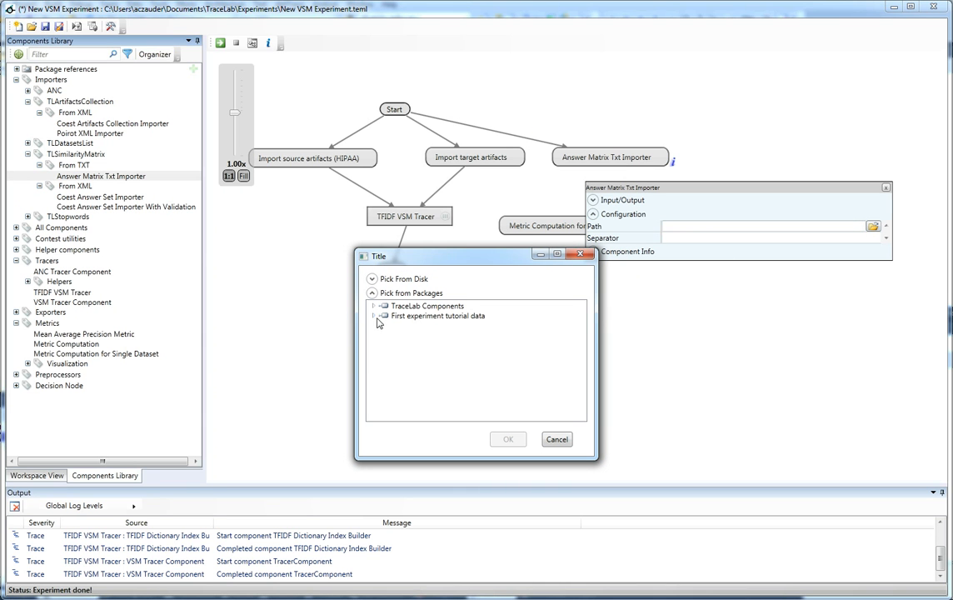
pyautogui.click(375, 317)
pyautogui.click(385, 334)
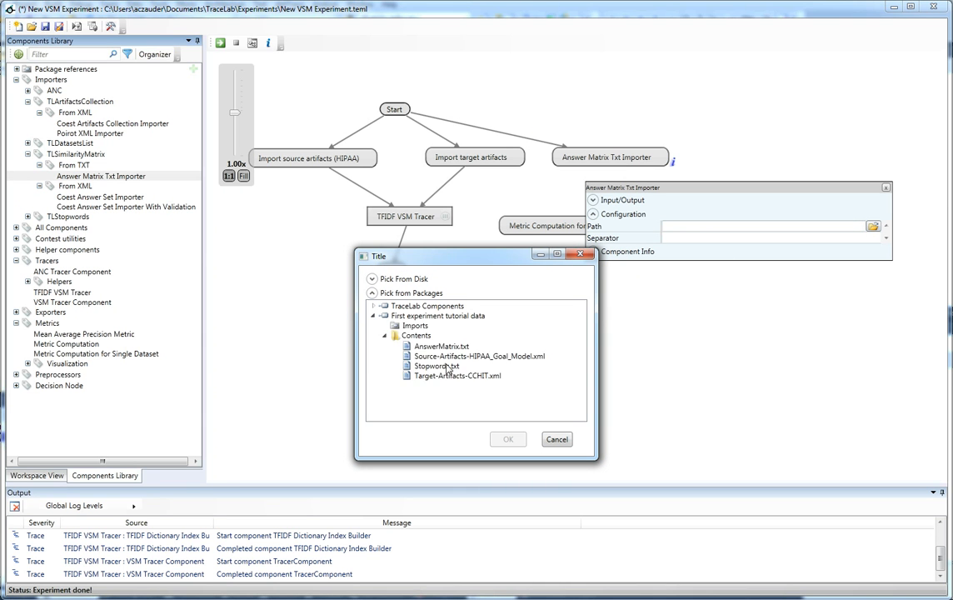
pyautogui.click(456, 348)
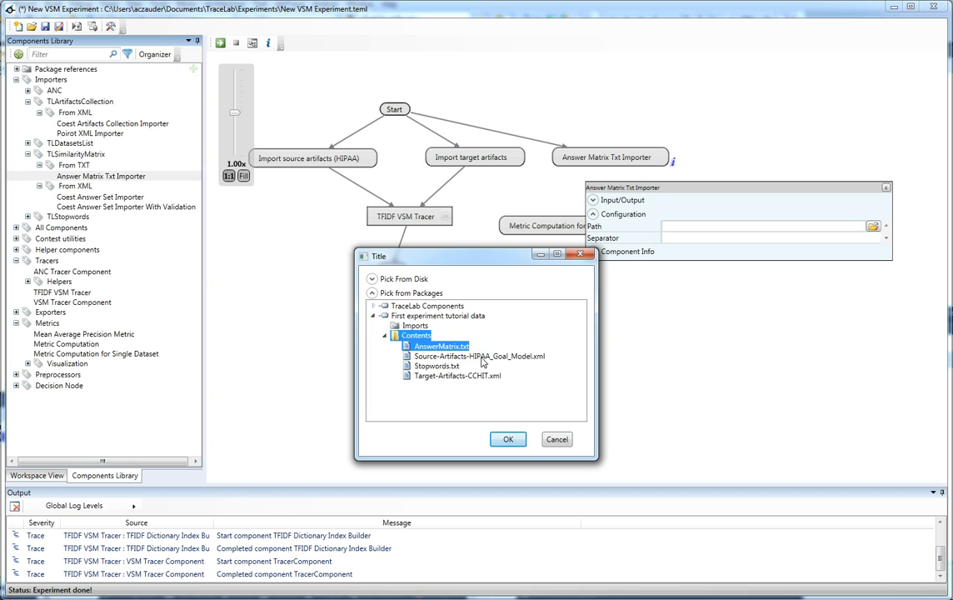
pyautogui.click(507, 439)
pyautogui.click(608, 251)
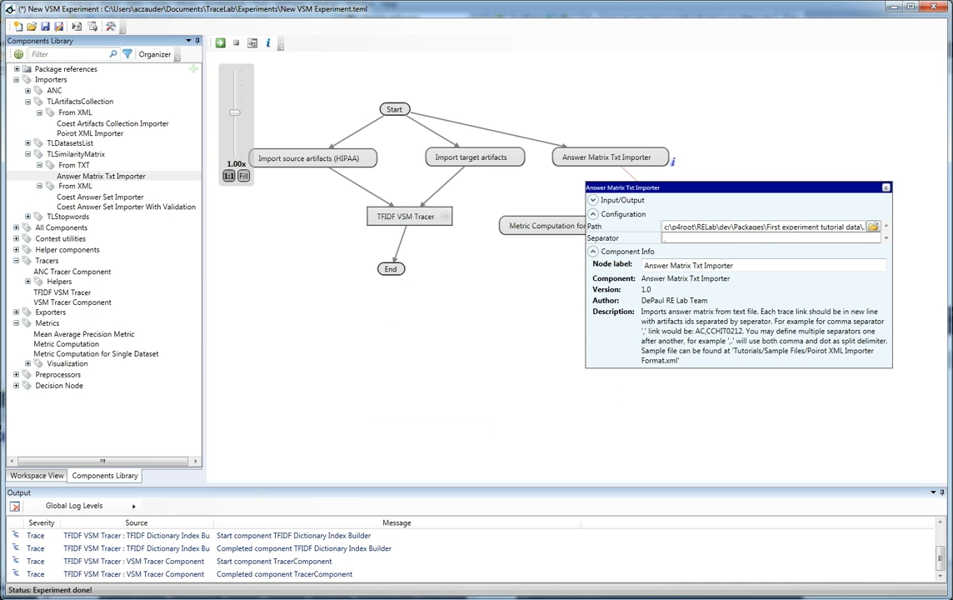
pyautogui.click(885, 188)
# Step: Connect the Answer Matrix Txt Importer and TFIDF VSM Tracer to Metric Computation for Single Dataset, and that component to End, placed below it
pyautogui.moveTo(588, 229); pyautogui.dragTo(617, 221)
pyautogui.moveTo(676, 159); pyautogui.dragTo(618, 215)
pyautogui.moveTo(398, 276); pyautogui.dragTo(507, 275)
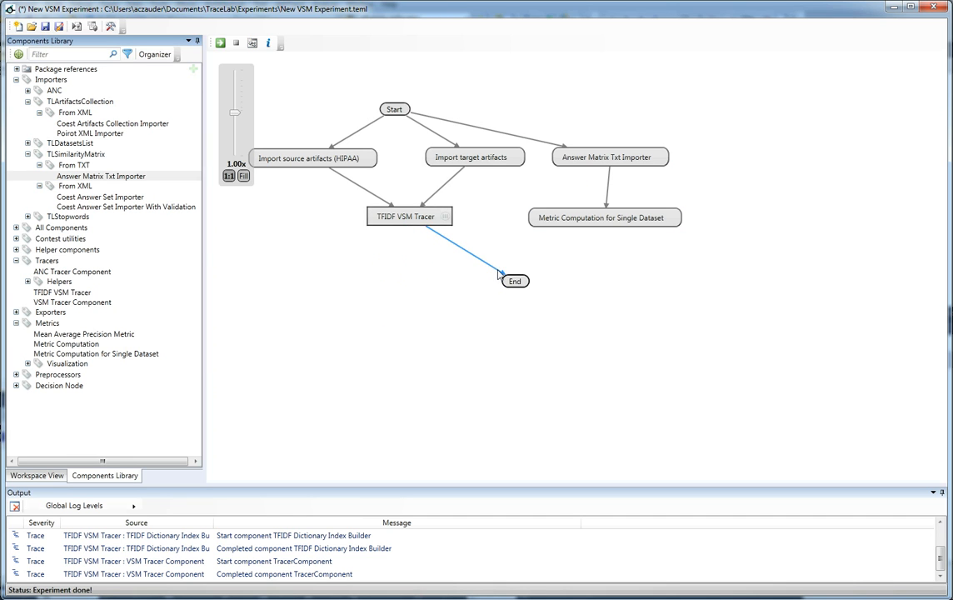
pyautogui.moveTo(445, 216); pyautogui.dragTo(550, 218)
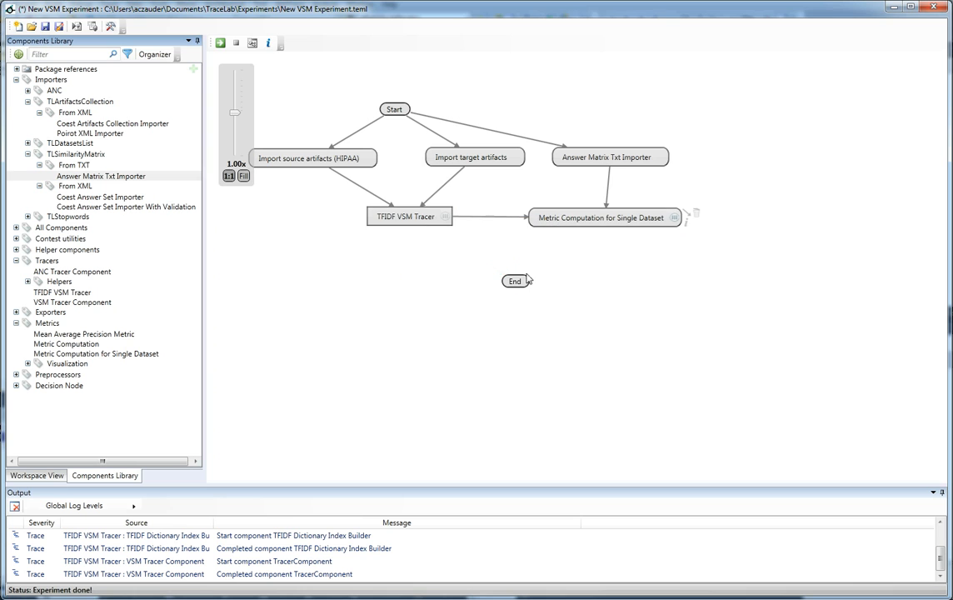
pyautogui.moveTo(521, 283); pyautogui.dragTo(604, 291)
pyautogui.moveTo(674, 218); pyautogui.dragTo(597, 286)
# Step: Filter the components library by the metric computation's results type, TLExperimentsResultsCollection, showing only components that take it as input
pyautogui.click(684, 221)
pyautogui.click(586, 280)
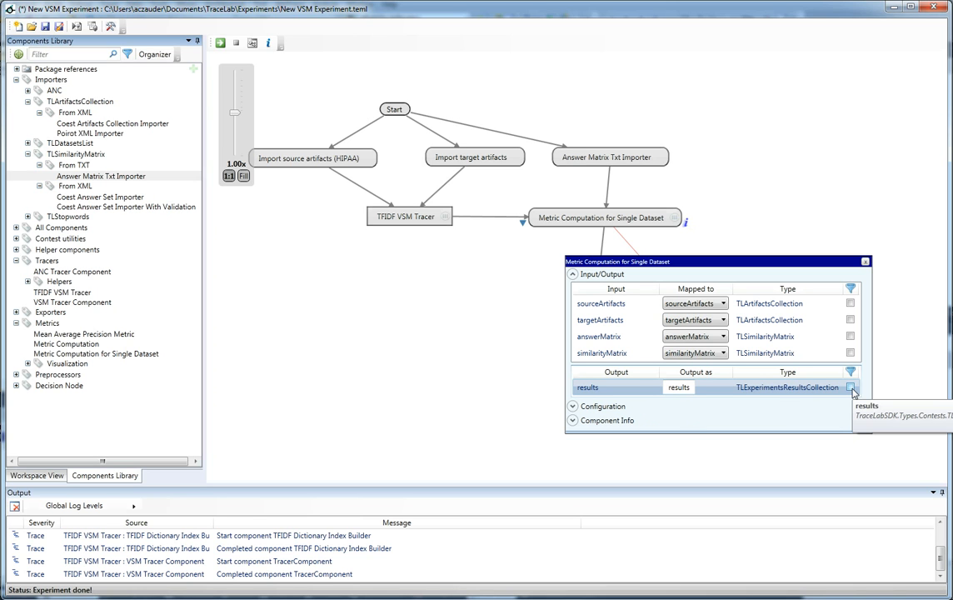
pyautogui.click(850, 387)
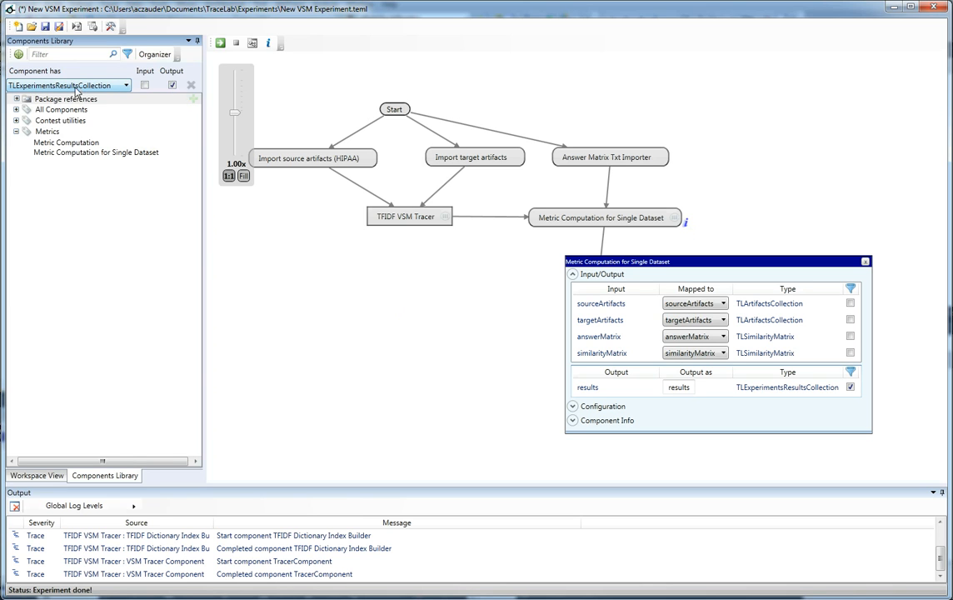
pyautogui.click(172, 86)
pyautogui.click(144, 85)
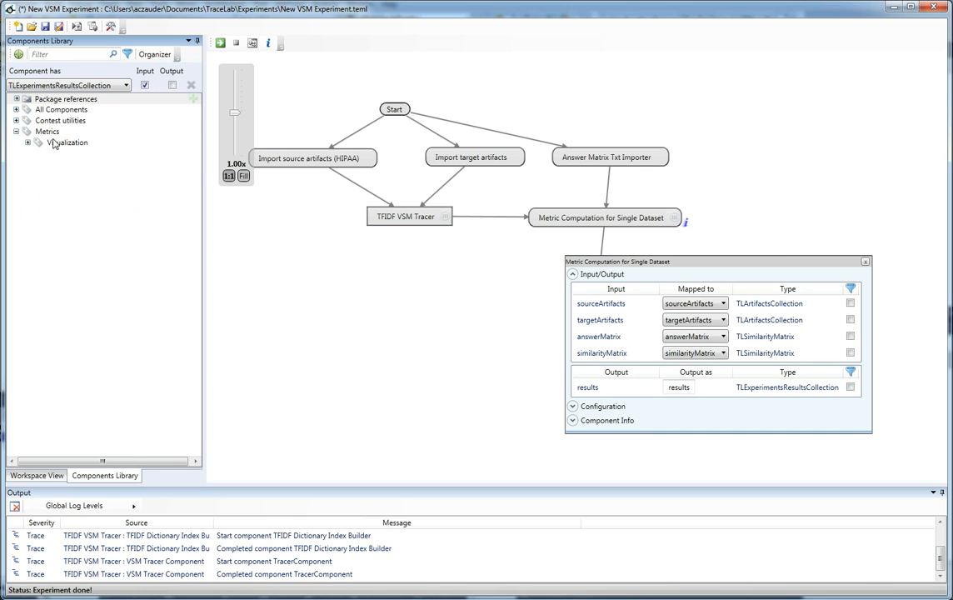
# Step: Insert the Metrics Results Visualization component between Metric Computation for Single Dataset and End
pyautogui.click(28, 142)
pyautogui.moveTo(78, 160)
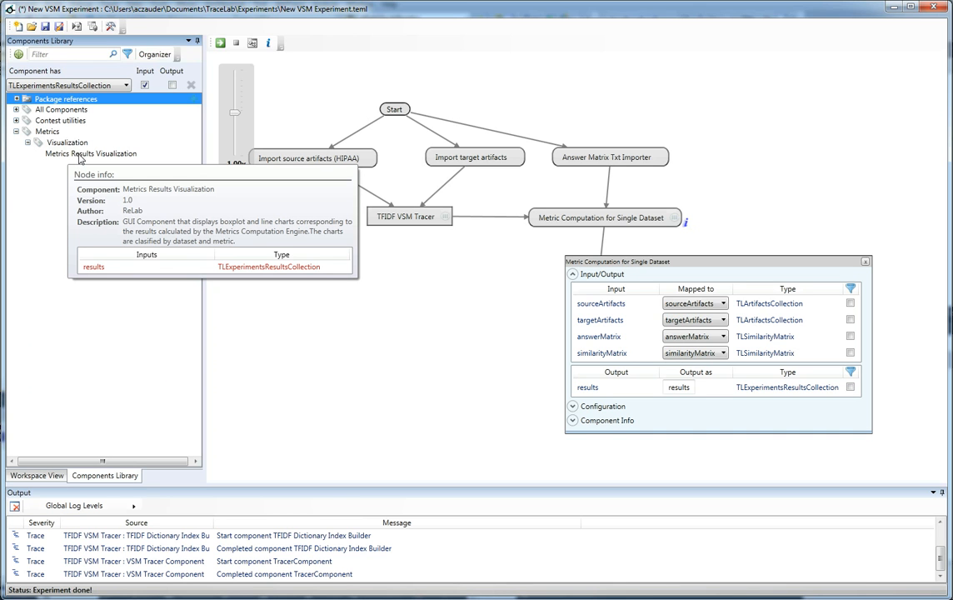
pyautogui.moveTo(78, 158); pyautogui.dragTo(76, 154)
pyautogui.moveTo(521, 280); pyautogui.dragTo(509, 266)
pyautogui.moveTo(687, 217); pyautogui.dragTo(460, 242)
pyautogui.click(865, 262)
pyautogui.moveTo(529, 258)
pyautogui.mouseDown()
pyautogui.moveTo(598, 287)
pyautogui.moveTo(582, 307)
pyautogui.mouseUp()
pyautogui.moveTo(479, 261); pyautogui.dragTo(611, 273)
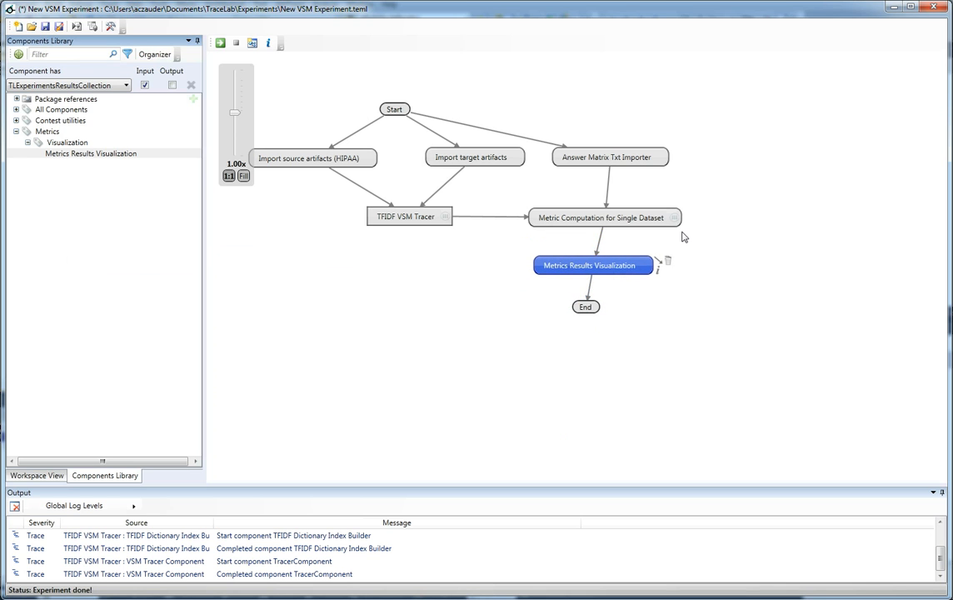
# Step: Enable Average Precision, Precision at Recall 100 and Precision Recall Curve in the Metric Computation for Single Dataset configuration
pyautogui.click(684, 221)
pyautogui.click(612, 290)
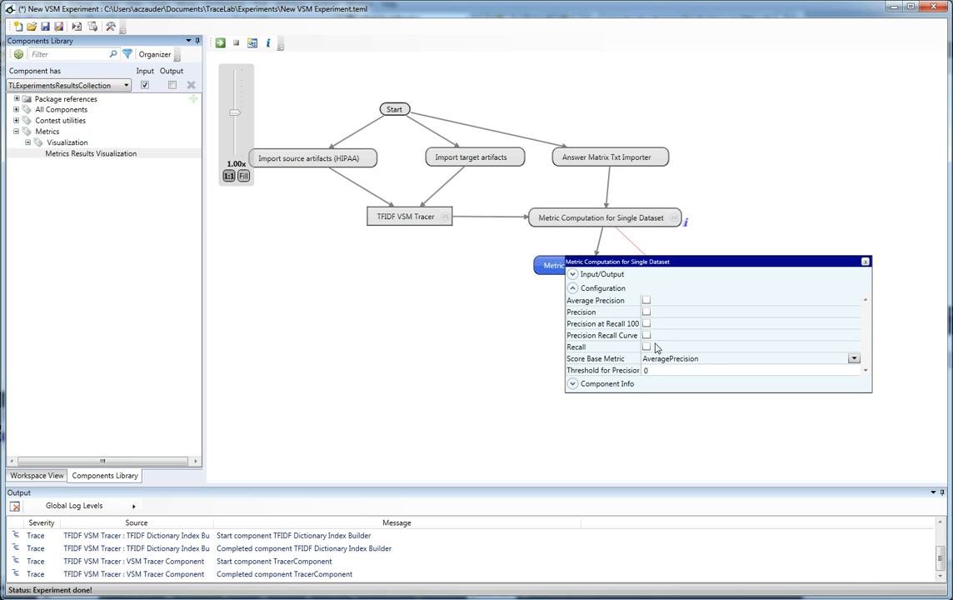
pyautogui.click(647, 301)
pyautogui.click(647, 324)
pyautogui.click(647, 336)
pyautogui.click(865, 262)
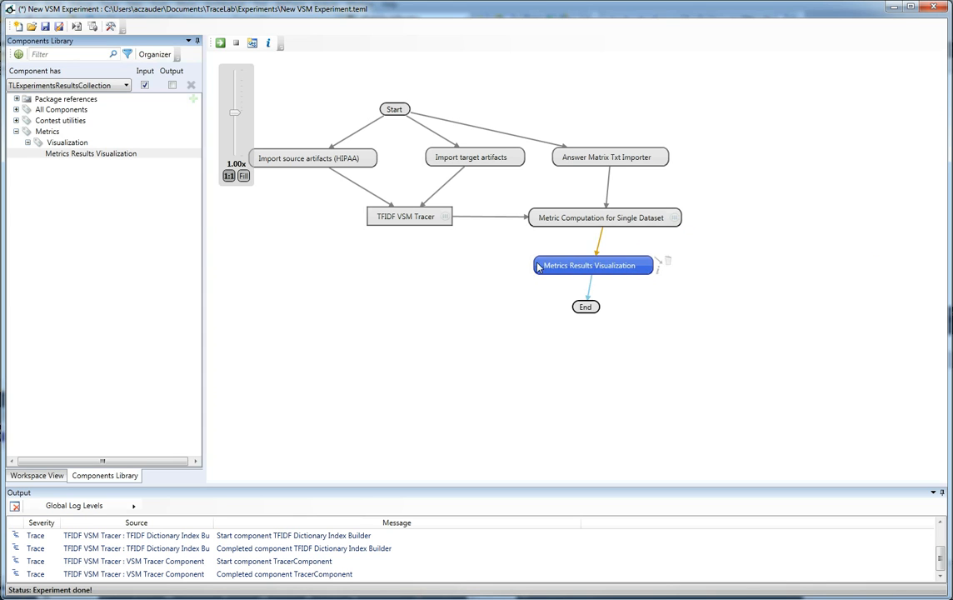
pyautogui.click(517, 280)
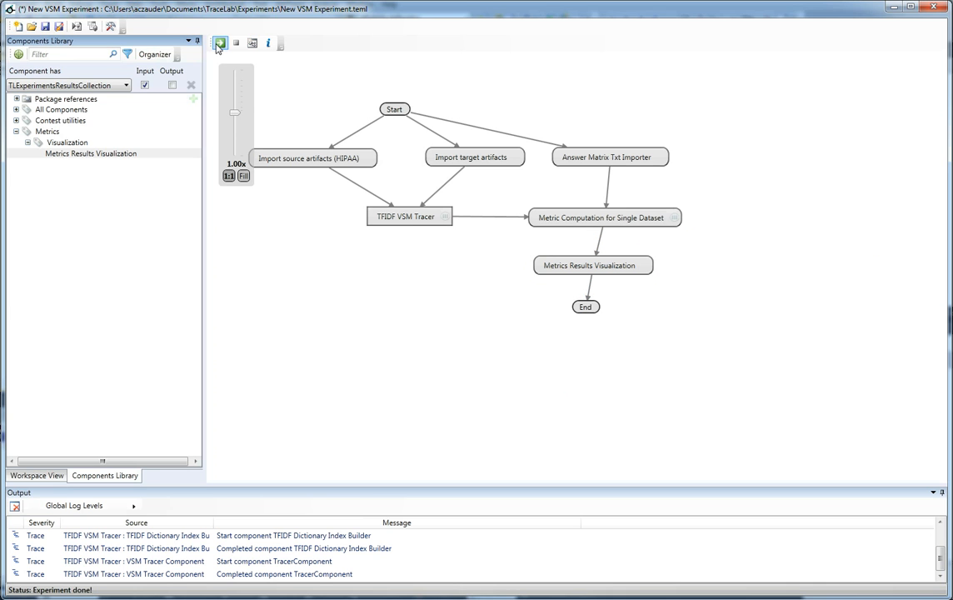
# Step: Run the experiment and examine the chart of each metric in the results visualization, closing it when done
pyautogui.click(220, 42)
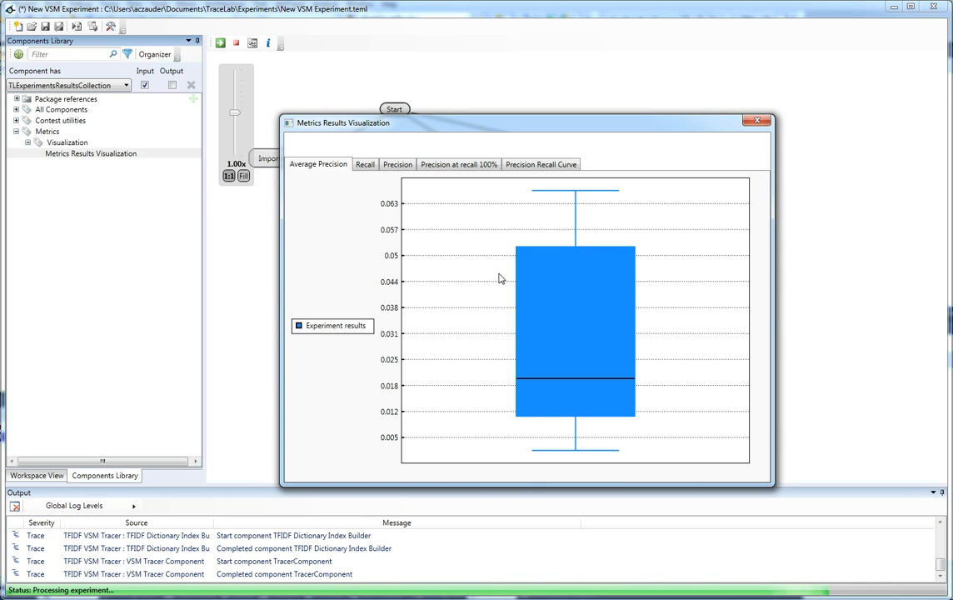
pyautogui.click(365, 166)
pyautogui.click(394, 167)
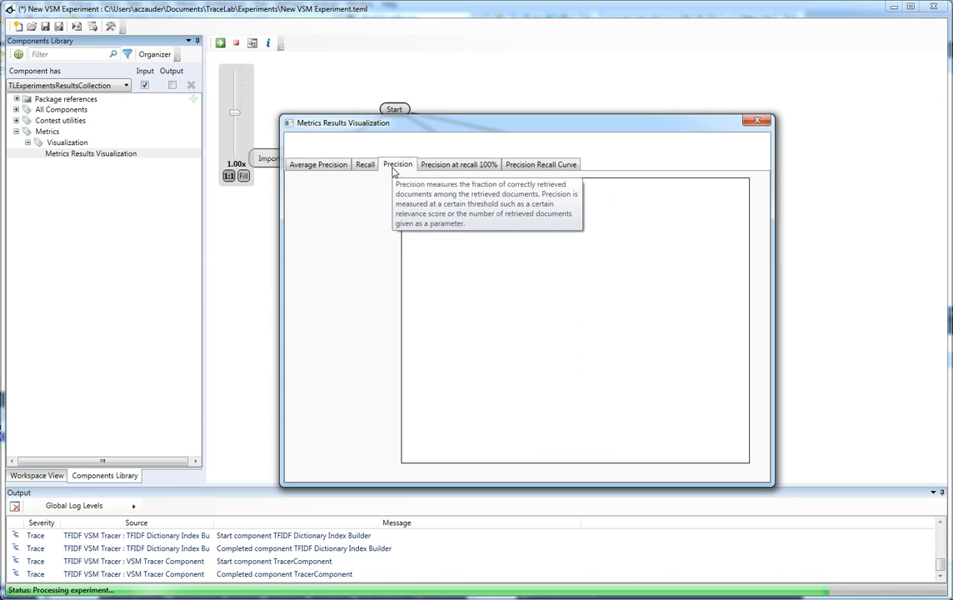
pyautogui.click(456, 165)
pyautogui.click(555, 166)
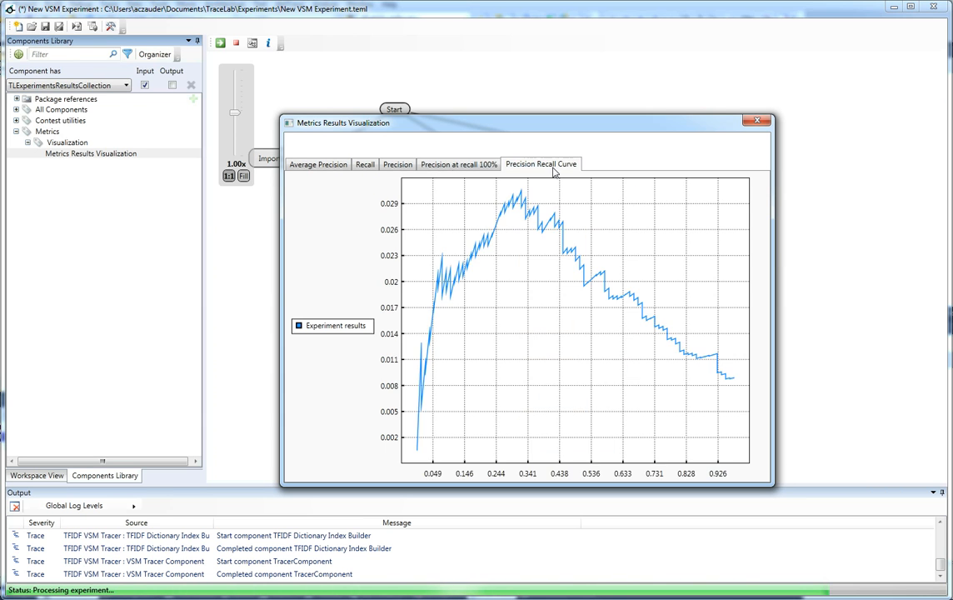
pyautogui.click(757, 120)
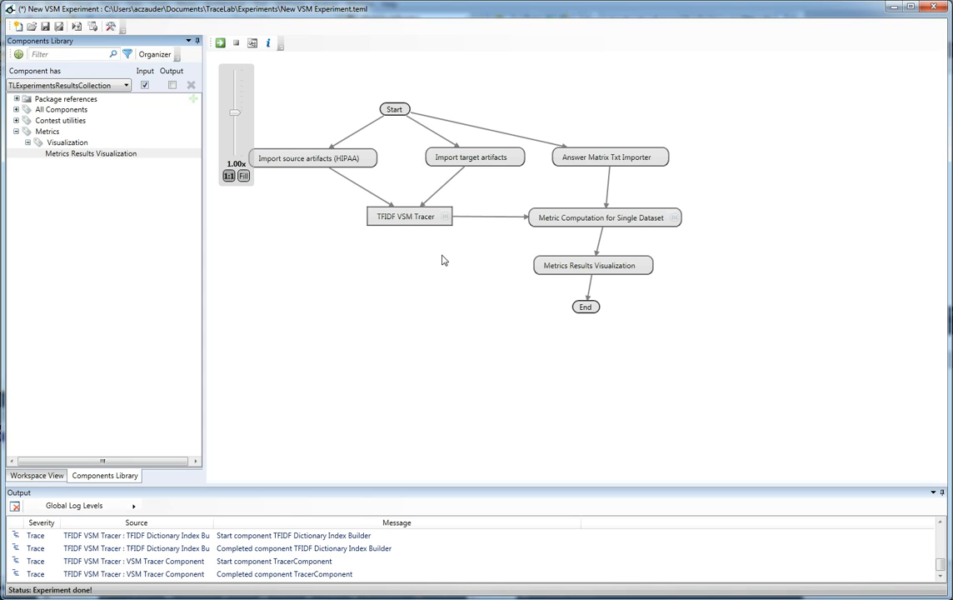
# Step: Filter the components library by the target importer's TLArtifactsCollection type, requiring it as both input and output
pyautogui.doubleClick(472, 157)
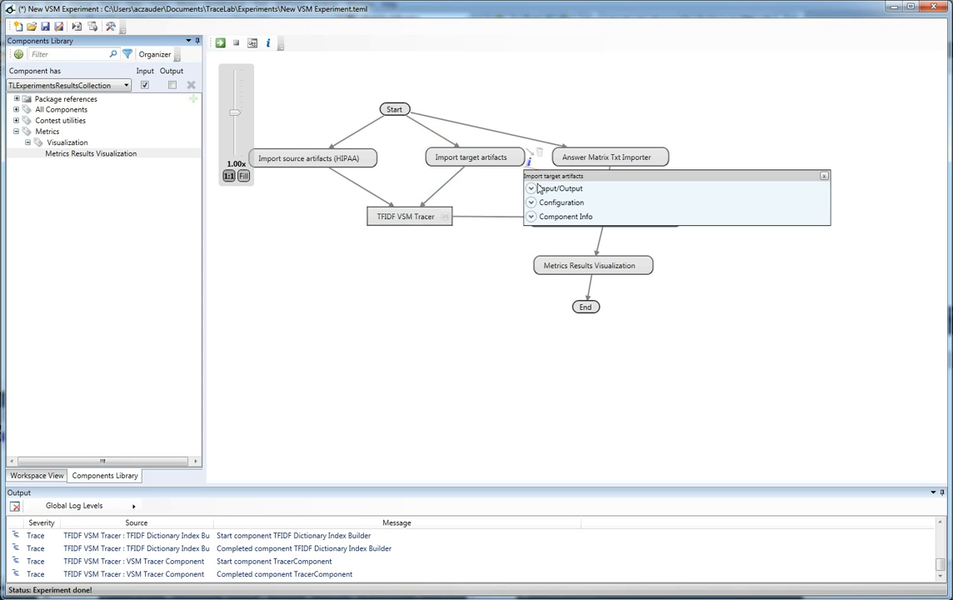
pyautogui.click(542, 190)
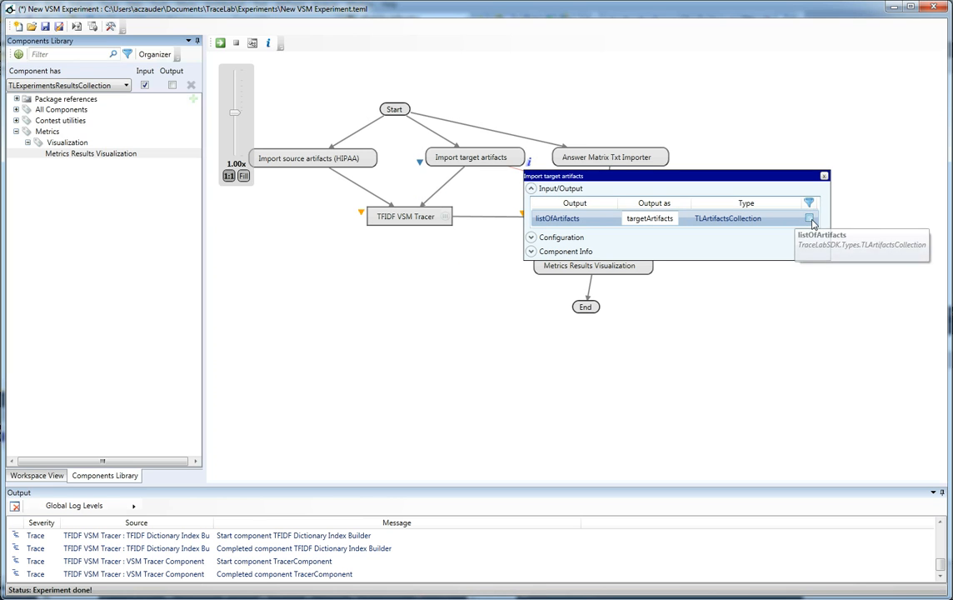
pyautogui.click(808, 218)
pyautogui.click(191, 86)
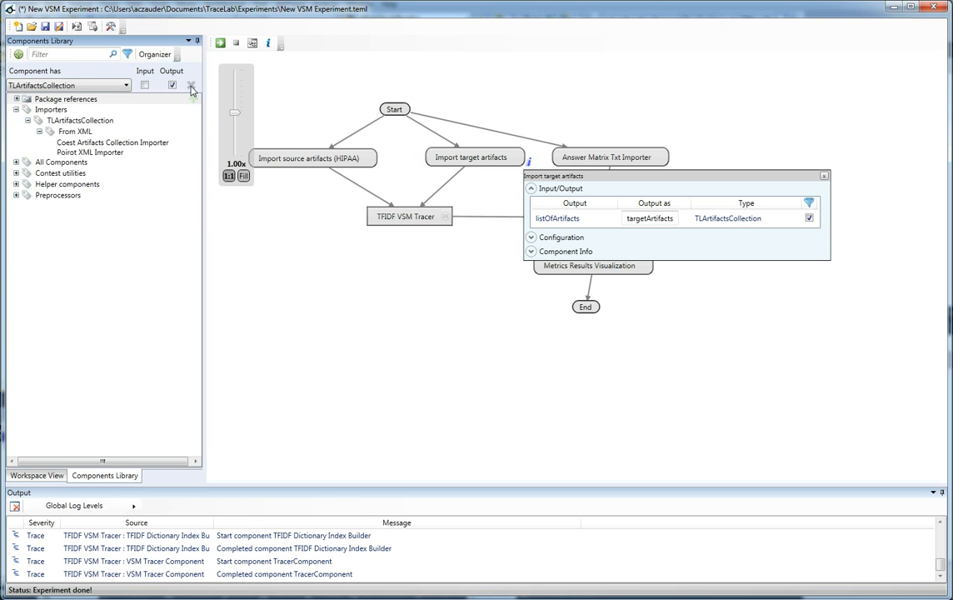
pyautogui.click(144, 85)
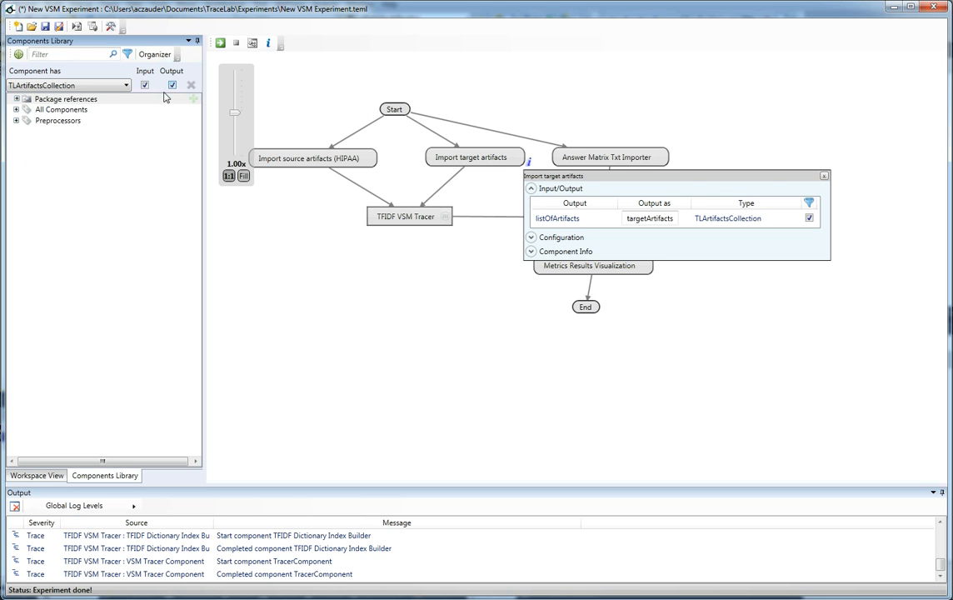
# Step: Insert the English Porter Stemmer between Import source artifacts and the TFIDF VSM Tracer, replacing their direct connection
pyautogui.click(40, 121)
pyautogui.click(16, 120)
pyautogui.moveTo(80, 136)
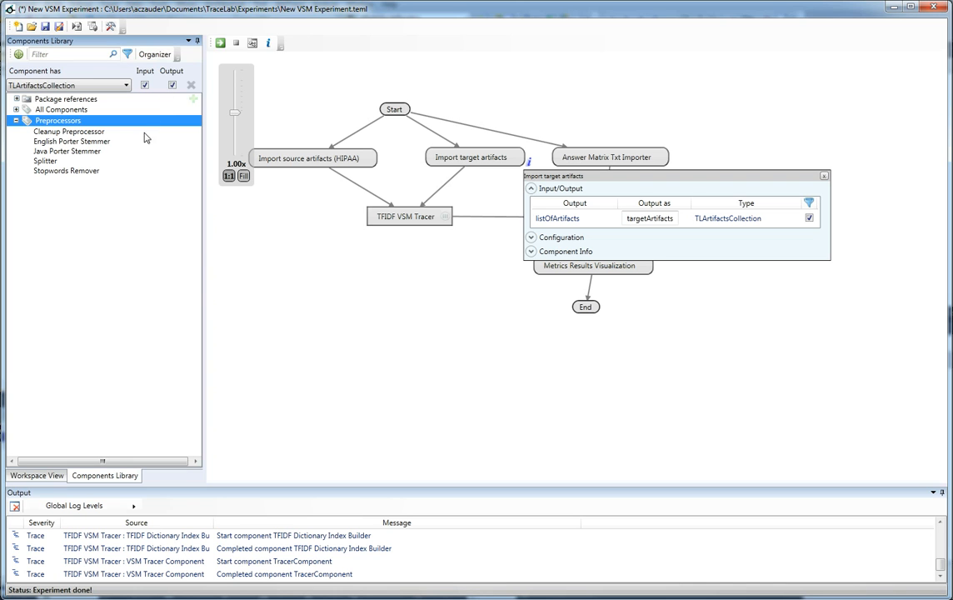
pyautogui.click(85, 141)
pyautogui.moveTo(94, 146); pyautogui.dragTo(296, 197)
pyautogui.moveTo(387, 153); pyautogui.dragTo(317, 195)
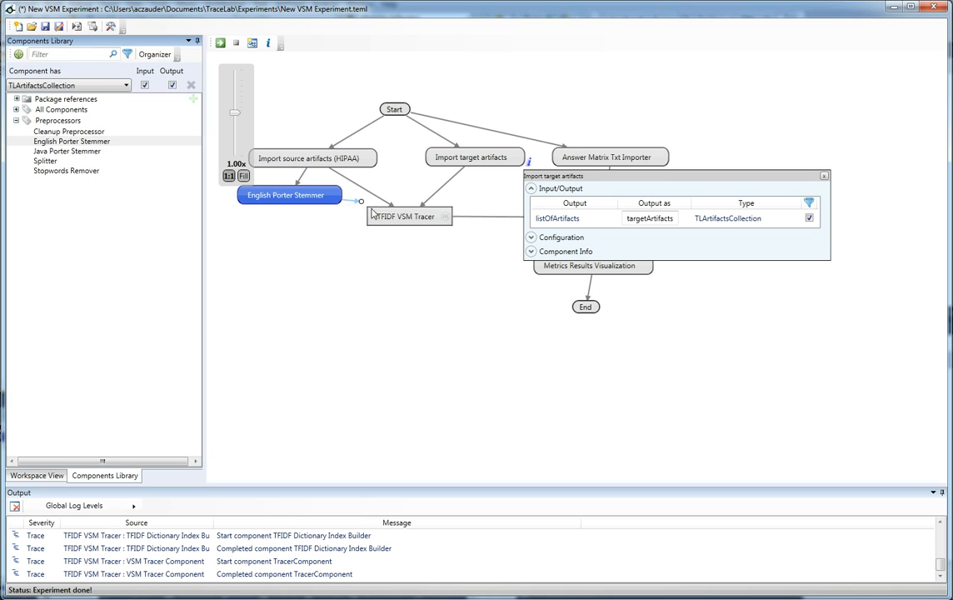
pyautogui.click(371, 195)
pyautogui.press('Delete')
# Step: Map the English Porter Stemmer's input and output to sourceArtifacts, and close the open component details
pyautogui.click(346, 200)
pyautogui.click(364, 225)
pyautogui.click(481, 256)
pyautogui.click(487, 278)
pyautogui.moveTo(463, 290); pyautogui.dragTo(446, 290)
pyautogui.press('BackSpace')
pyautogui.write('sourceArtifacts')
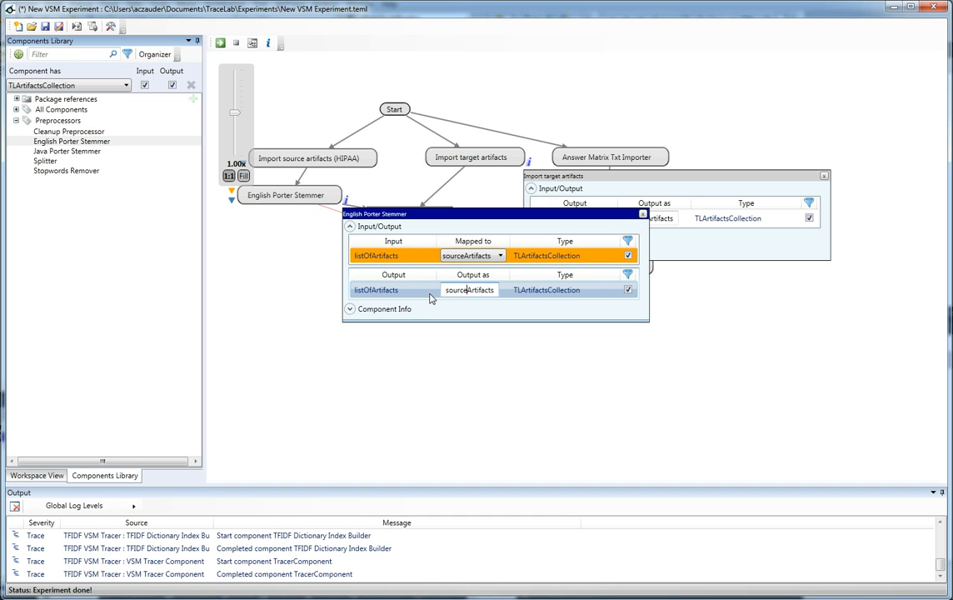
pyautogui.click(643, 214)
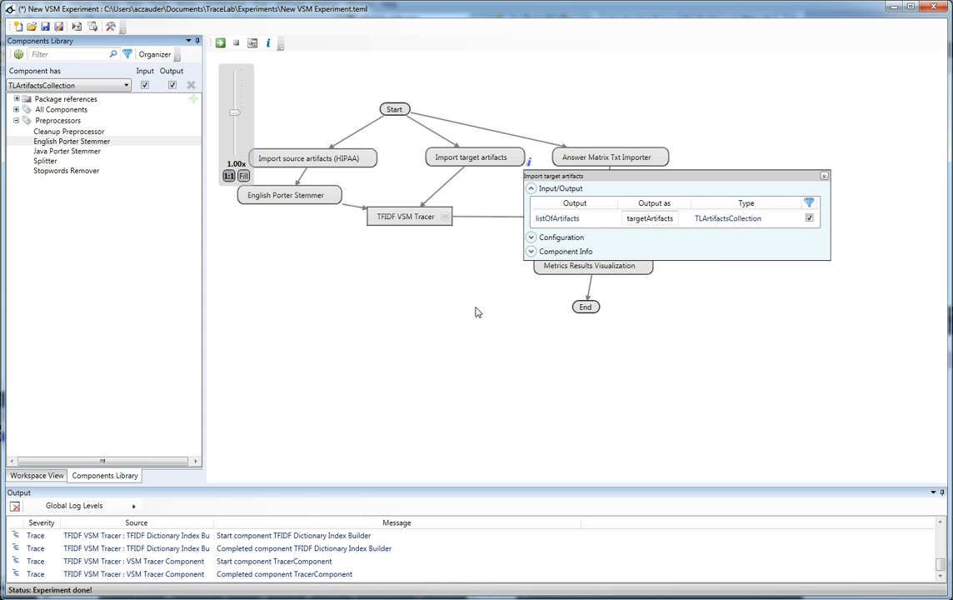
pyautogui.click(824, 177)
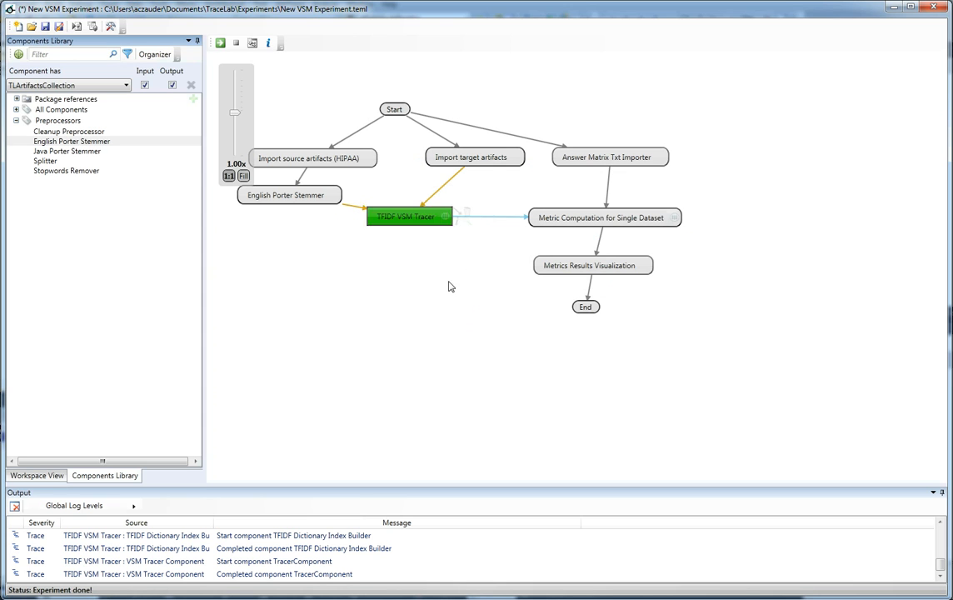